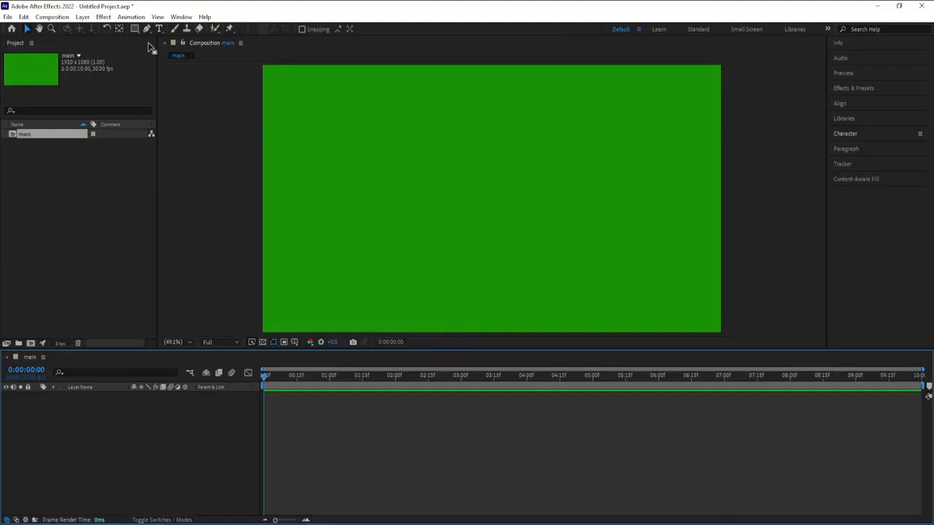
Create a text layer reading FIVERR in the main composition
{"action": "left_click", "coordinate": [159, 28]}
{"action": "left_click", "coordinate": [411, 191]}
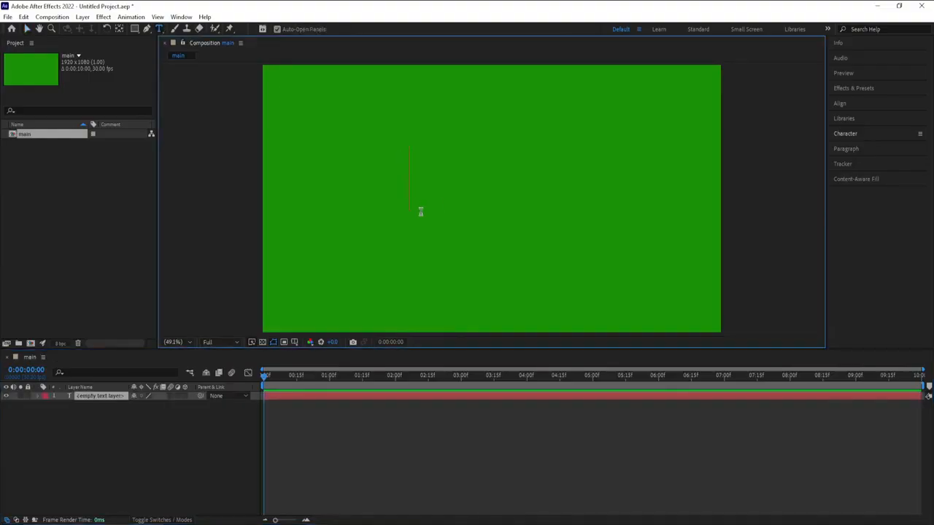
{"action": "type", "text": "FIVERR"}
Change the font of the whole FIVERR text to Franklin Gothic Heavy
{"action": "double_click", "coordinate": [505, 161]}
{"action": "left_click", "coordinate": [846, 133]}
{"action": "left_click", "coordinate": [885, 149]}
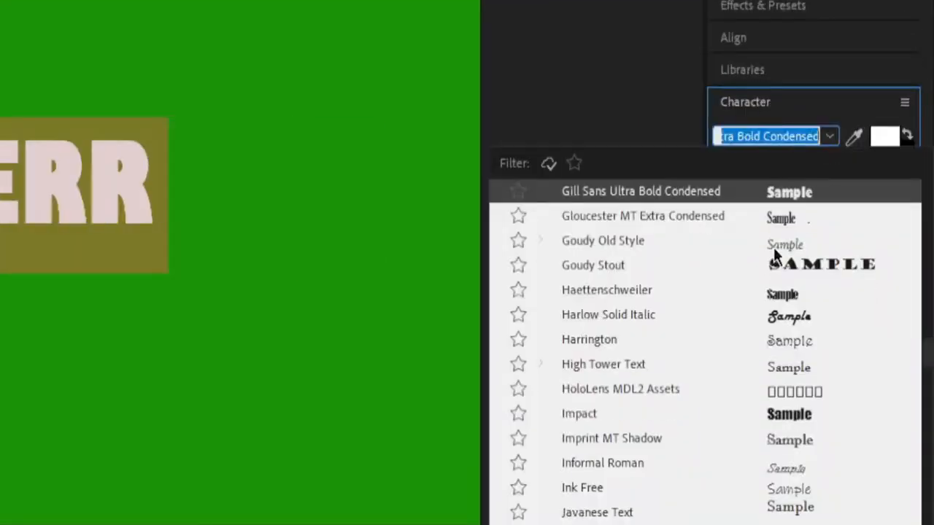
{"action": "scroll", "coordinate": [858, 203], "scroll_direction": "up", "scroll_amount": 7}
{"action": "left_click", "coordinate": [792, 367]}
Align the FIVERR text to the composition's horizontal and vertical centre and centre its anchor point
{"action": "left_click", "coordinate": [759, 38]}
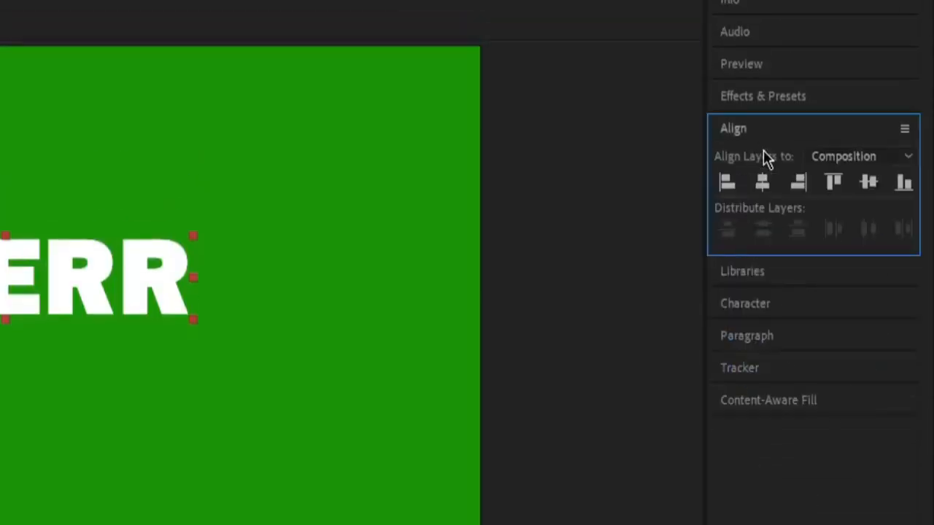
{"action": "left_click", "coordinate": [774, 186]}
{"action": "left_click", "coordinate": [870, 186]}
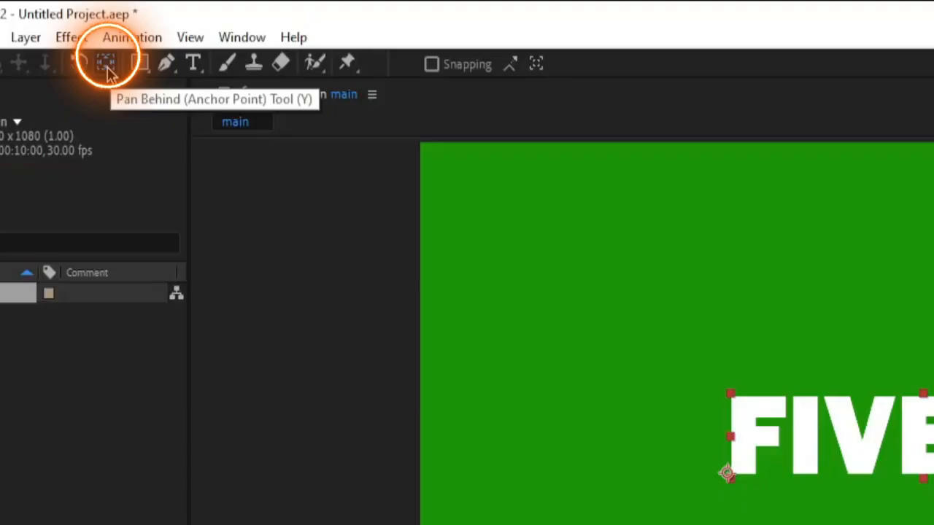
{"action": "double_click", "coordinate": [108, 67]}
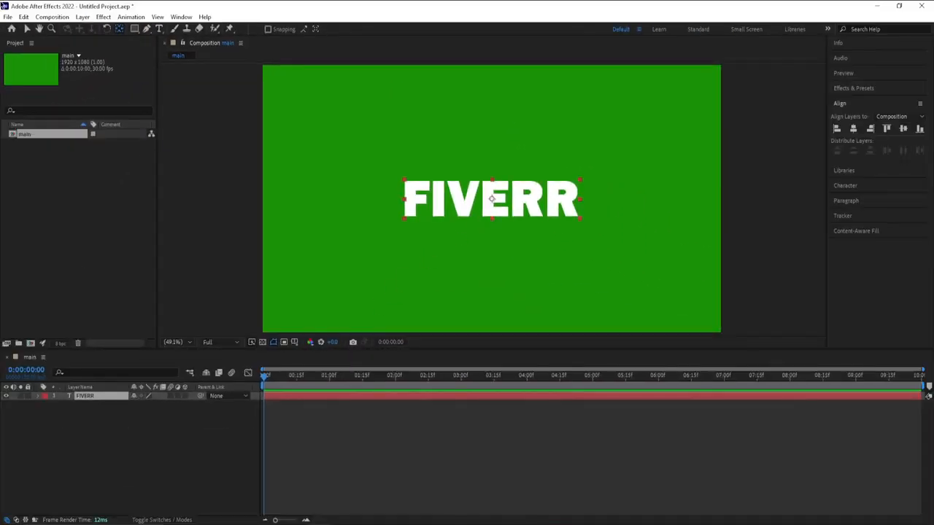
{"action": "left_click", "coordinate": [29, 30]}
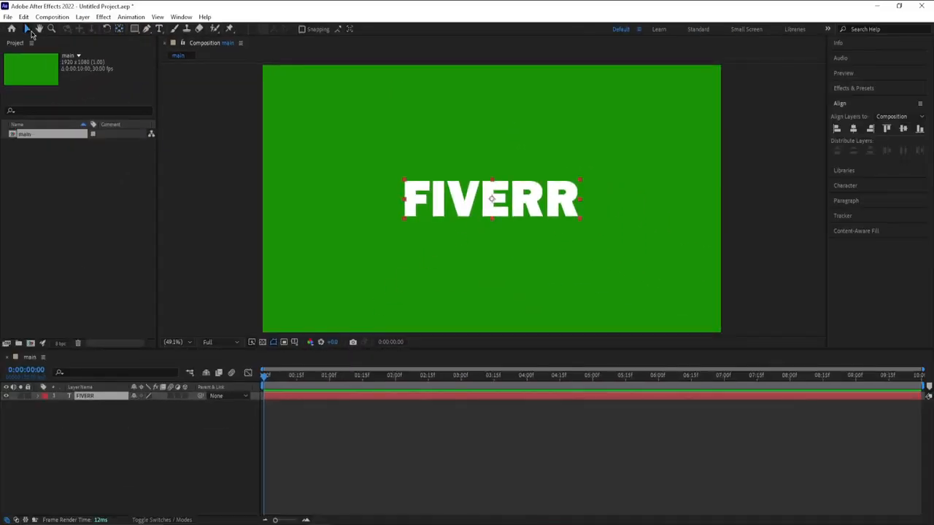
Duplicate the FIVERR text layer and replace the copy's text with the single letter F
{"action": "left_click", "coordinate": [111, 400]}
{"action": "key", "text": "ctrl+d"}
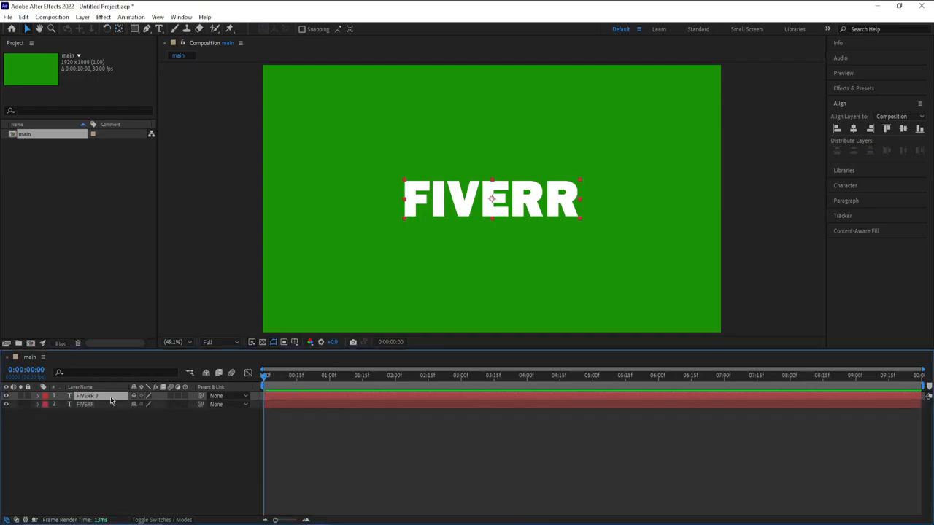
{"action": "double_click", "coordinate": [110, 396]}
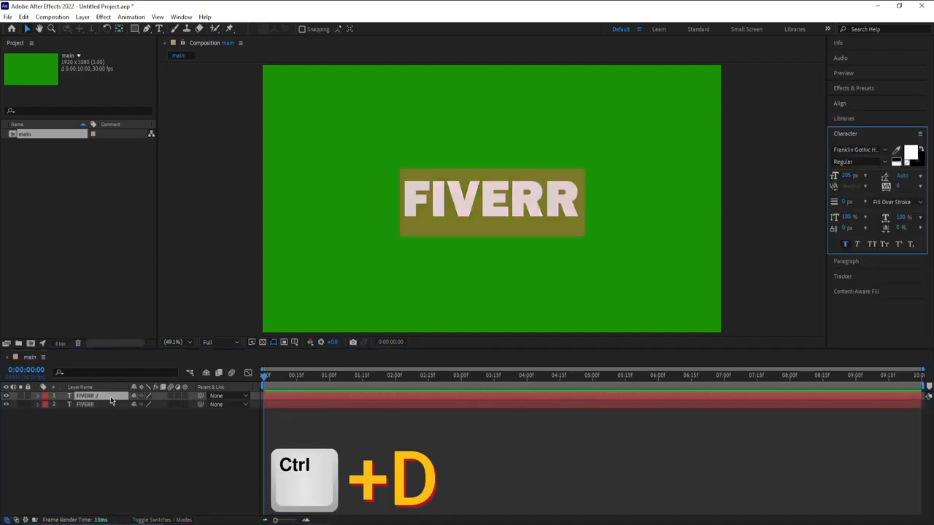
{"action": "key", "text": "BackSpace"}
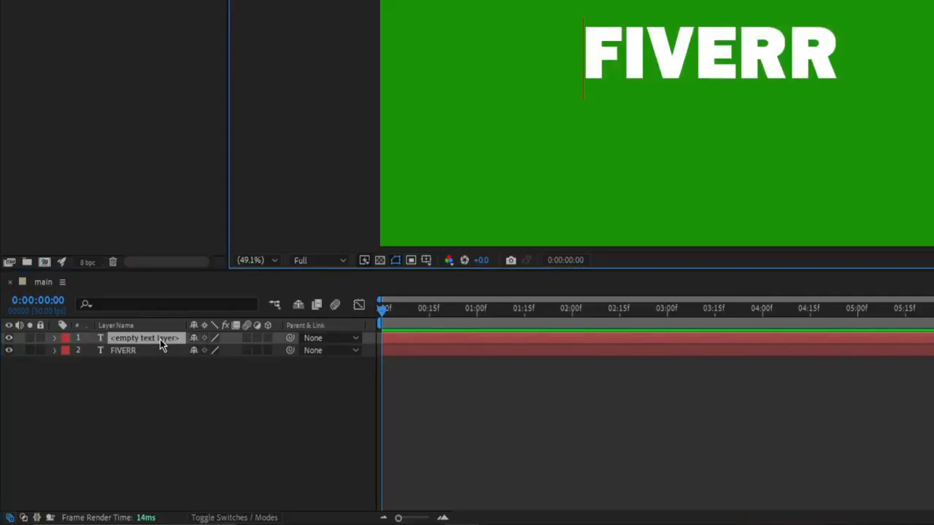
{"action": "type", "text": "F"}
{"action": "key", "text": "Escape"}
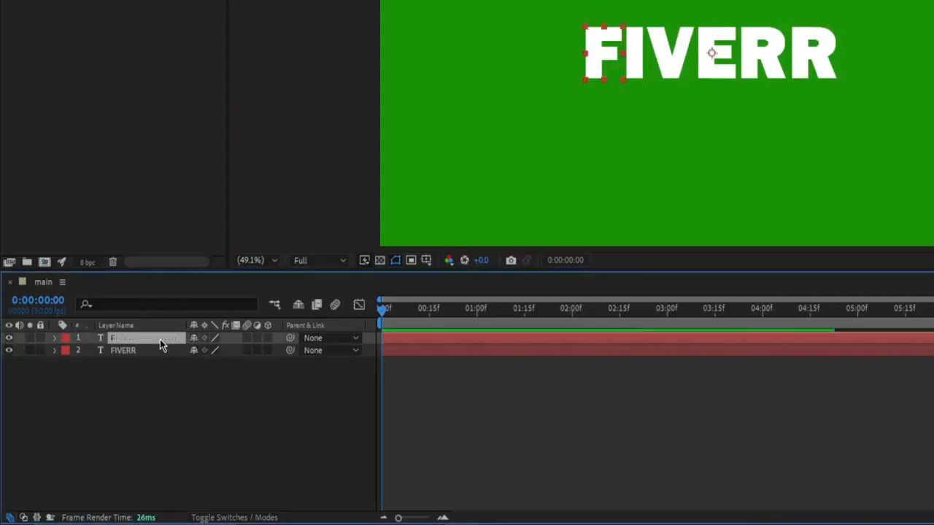
Duplicate the F layer to make an I layer, and duplicate that one to make a V layer
{"action": "key", "text": "ctrl+d"}
{"action": "double_click", "coordinate": [160, 340]}
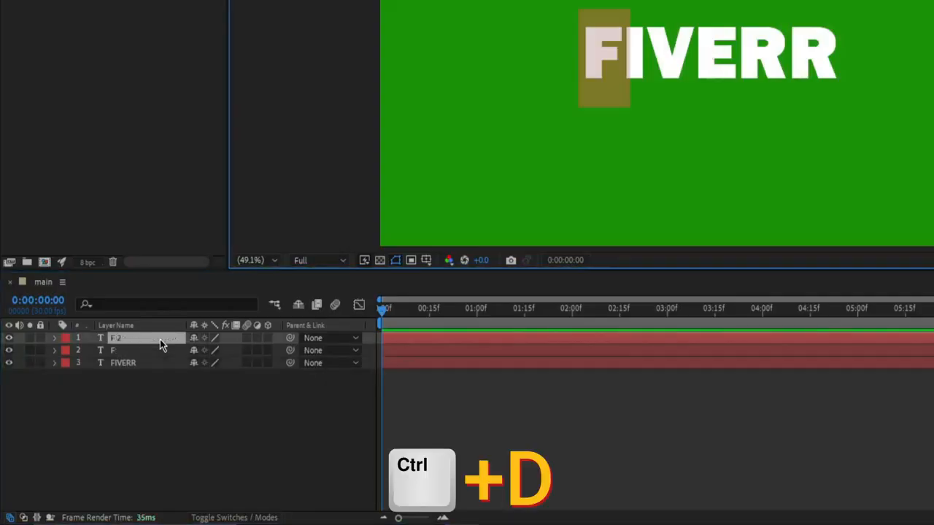
{"action": "key", "text": "BackSpace"}
{"action": "type", "text": "I"}
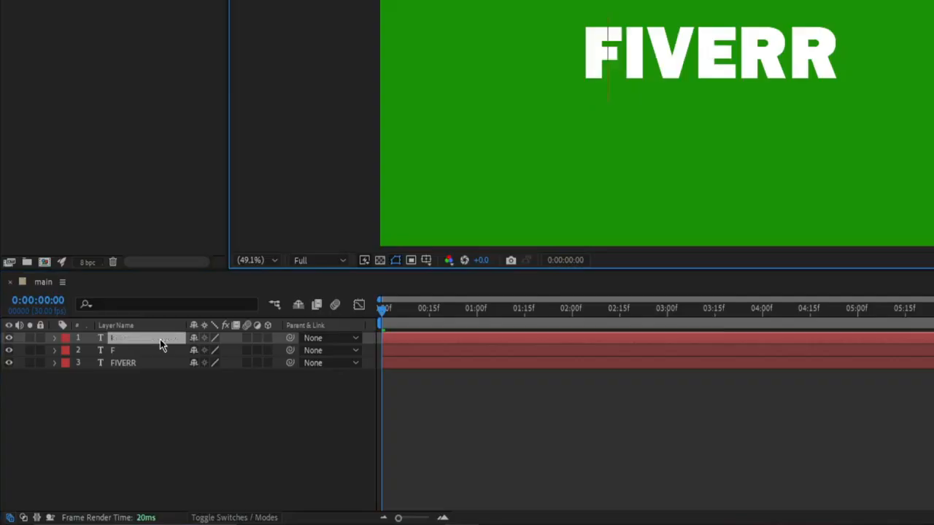
{"action": "left_click", "coordinate": [160, 340]}
{"action": "key", "text": "ctrl+d"}
{"action": "double_click", "coordinate": [160, 339]}
{"action": "type", "text": "V"}
{"action": "left_click", "coordinate": [160, 339]}
Make the remaining single-letter layers E, R and a second R by duplicating the topmost letter layer each time
{"action": "key", "text": "ctrl+d"}
{"action": "double_click", "coordinate": [159, 339]}
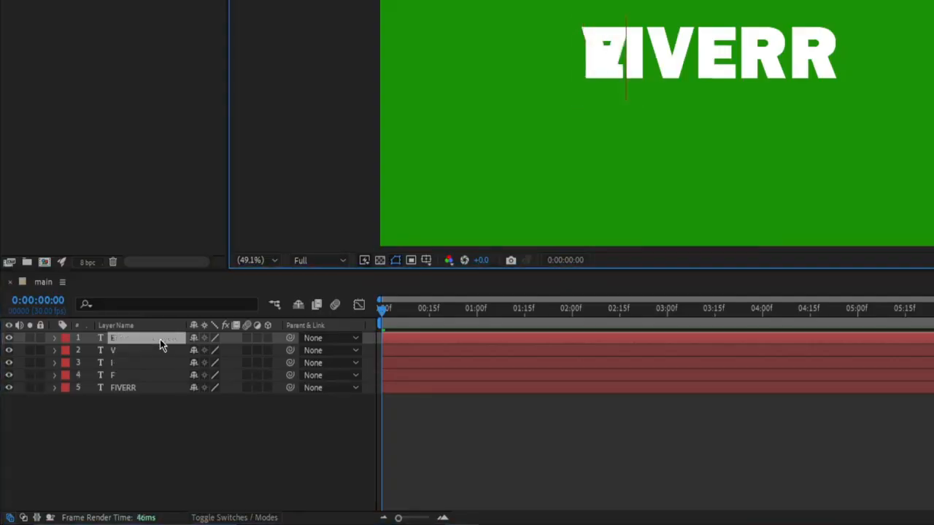
{"action": "type", "text": "E"}
{"action": "left_click", "coordinate": [160, 339]}
{"action": "key", "text": "ctrl+d"}
{"action": "double_click", "coordinate": [160, 339]}
{"action": "type", "text": "R"}
{"action": "left_click", "coordinate": [159, 339]}
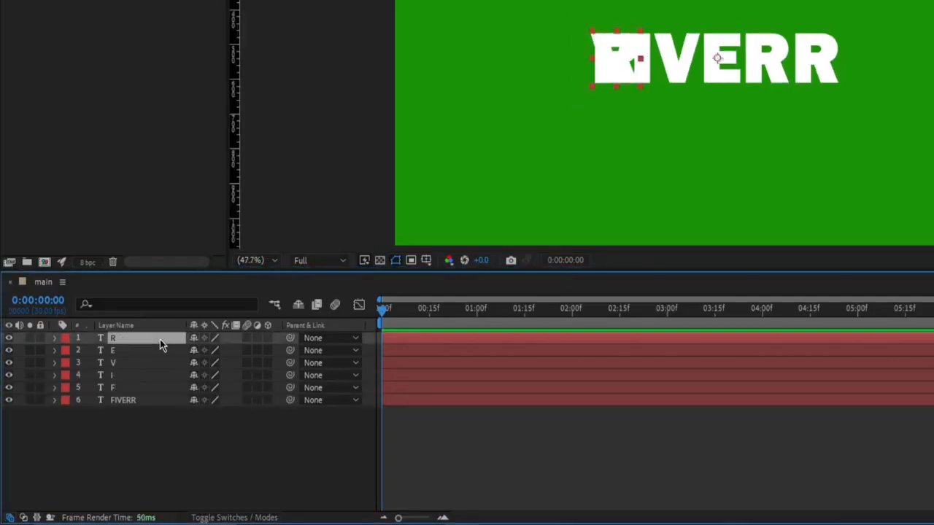
{"action": "key", "text": "ctrl+d"}
Centre the anchor points of the six single-letter layers on their own letters
{"action": "left_click", "coordinate": [156, 401]}
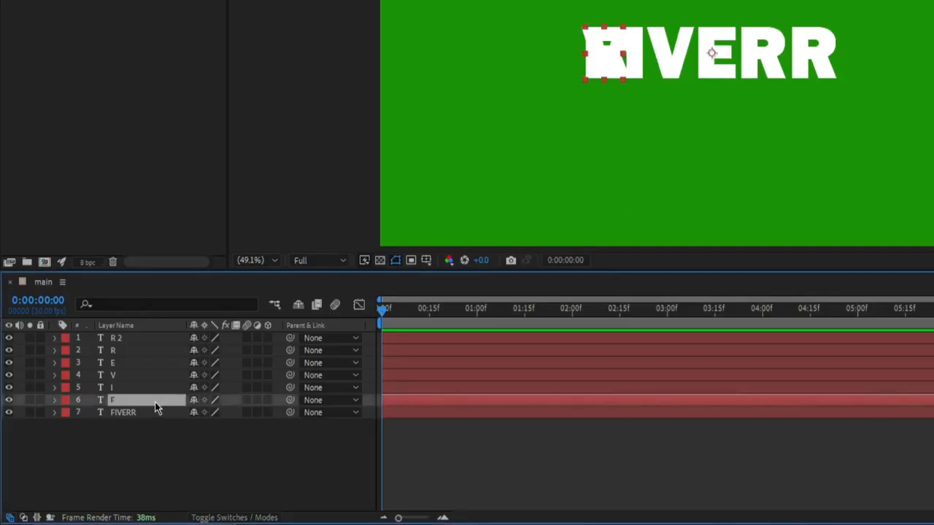
{"action": "left_click", "coordinate": [132, 388]}
{"action": "left_click", "coordinate": [131, 375], "text": "shift"}
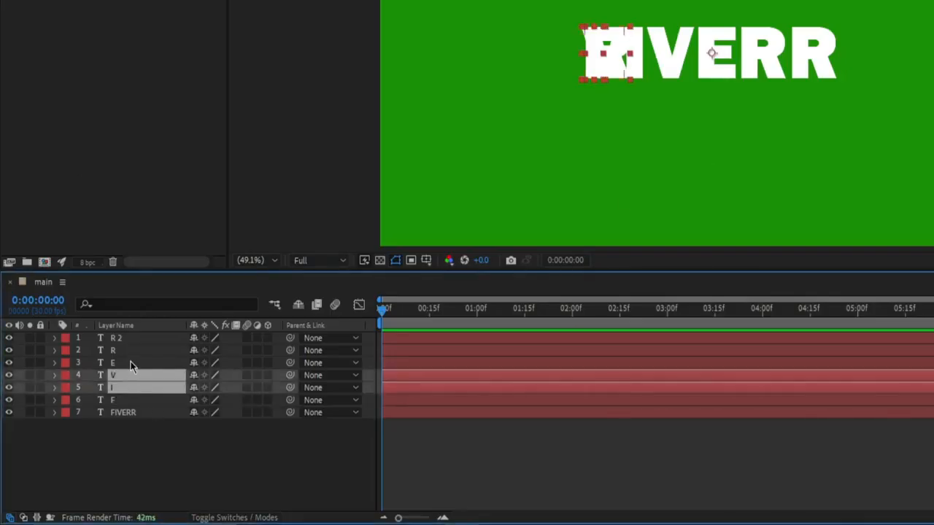
{"action": "left_click", "coordinate": [129, 363], "text": "shift"}
{"action": "left_click", "coordinate": [130, 350], "text": "shift"}
{"action": "left_click", "coordinate": [127, 338], "text": "shift"}
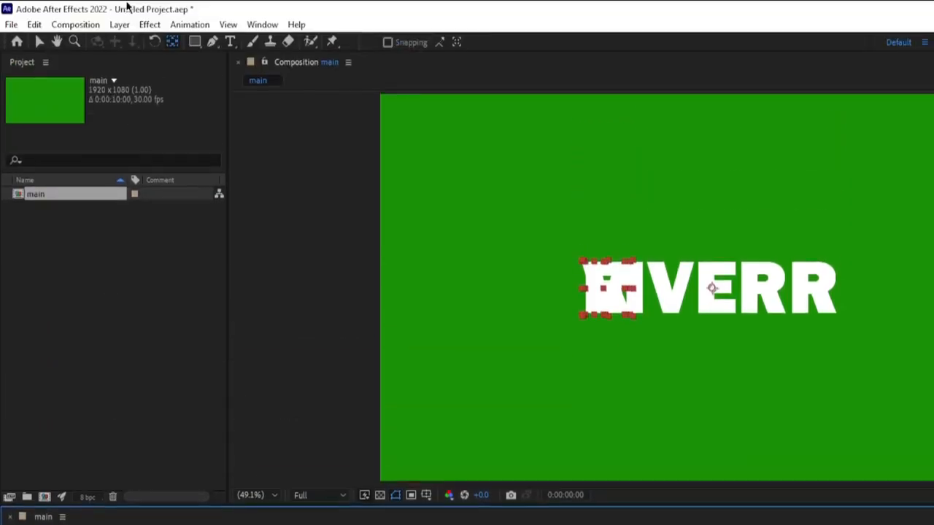
{"action": "left_click", "coordinate": [173, 44]}
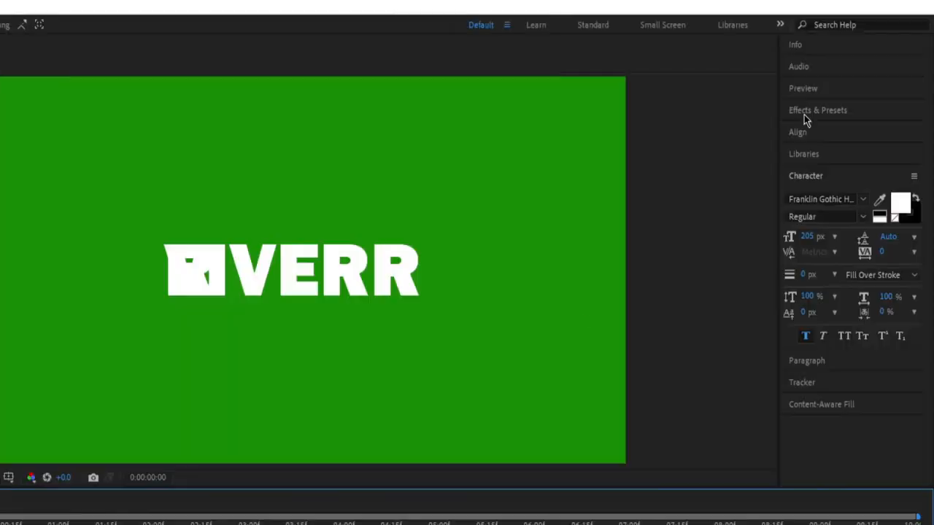
Apply the Fill effect to the full-word FIVERR layer
{"action": "left_click", "coordinate": [805, 117]}
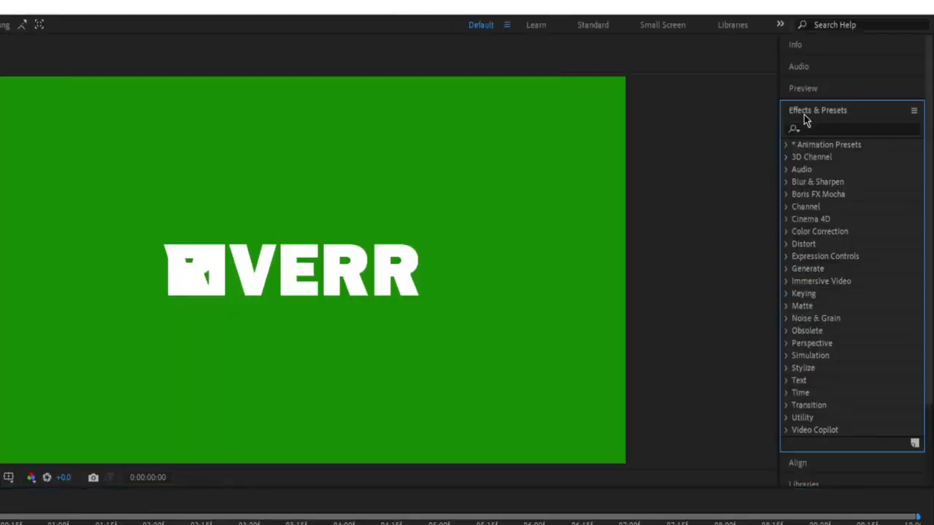
{"action": "left_click", "coordinate": [814, 128]}
{"action": "type", "text": "fill"}
{"action": "left_click_drag", "start_coordinate": [828, 219], "coordinate": [150, 490]}
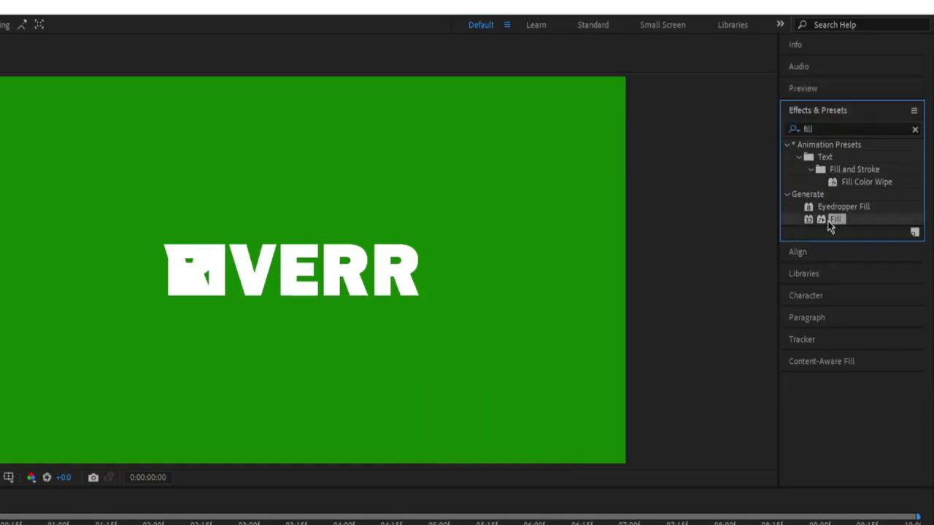
{"action": "left_click_drag", "start_coordinate": [566, 297], "coordinate": [387, 438]}
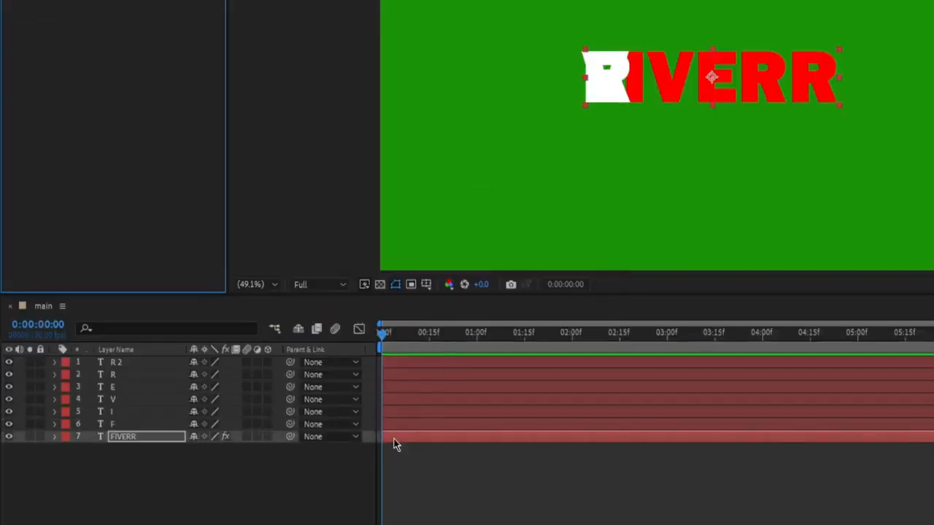
Reveal the Position property of all six single-letter layers together
{"action": "left_click", "coordinate": [146, 364]}
{"action": "left_click", "coordinate": [138, 374], "text": "ctrl"}
{"action": "left_click", "coordinate": [137, 388], "text": "ctrl"}
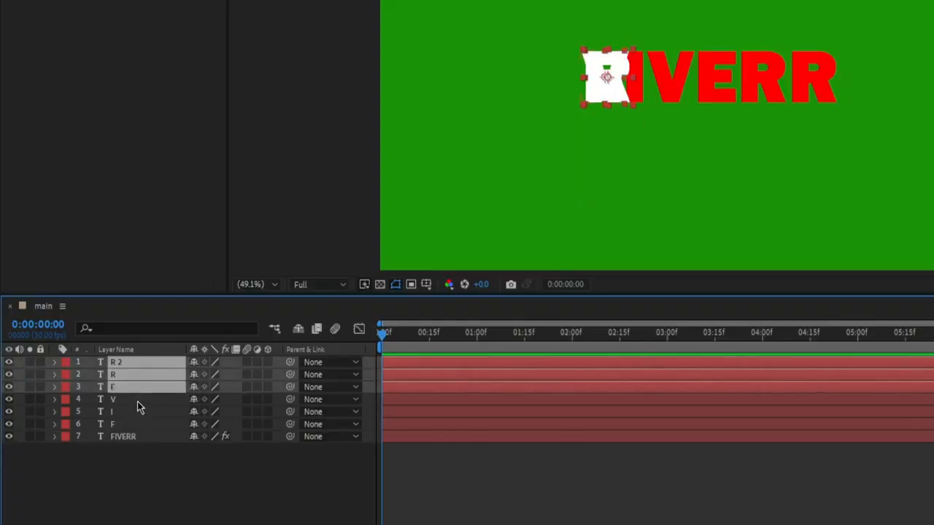
{"action": "left_click", "coordinate": [138, 402], "text": "ctrl"}
{"action": "left_click", "coordinate": [137, 411], "text": "ctrl"}
{"action": "left_click", "coordinate": [137, 425], "text": "ctrl"}
{"action": "key", "text": "p"}
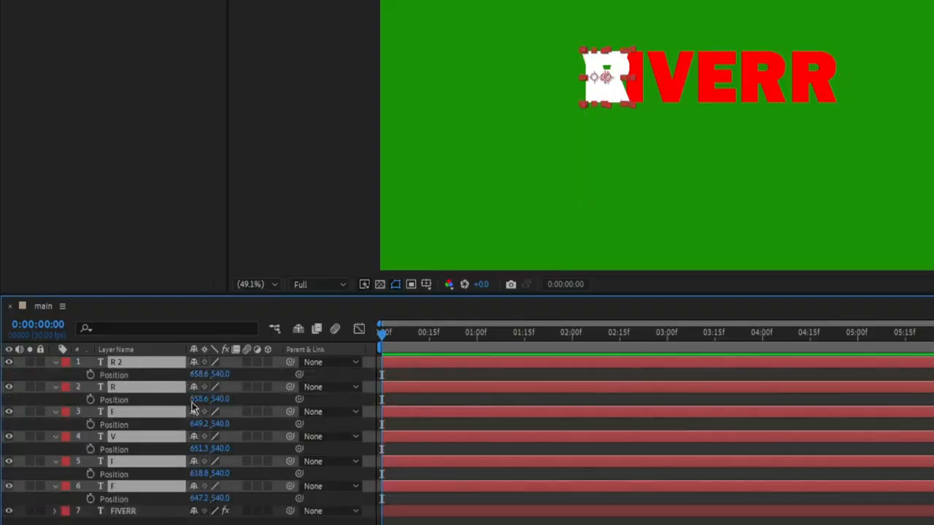
Move the two R layers over the red word's last two letters, at X positions 1255.6 and 1109.6
{"action": "left_click", "coordinate": [161, 375]}
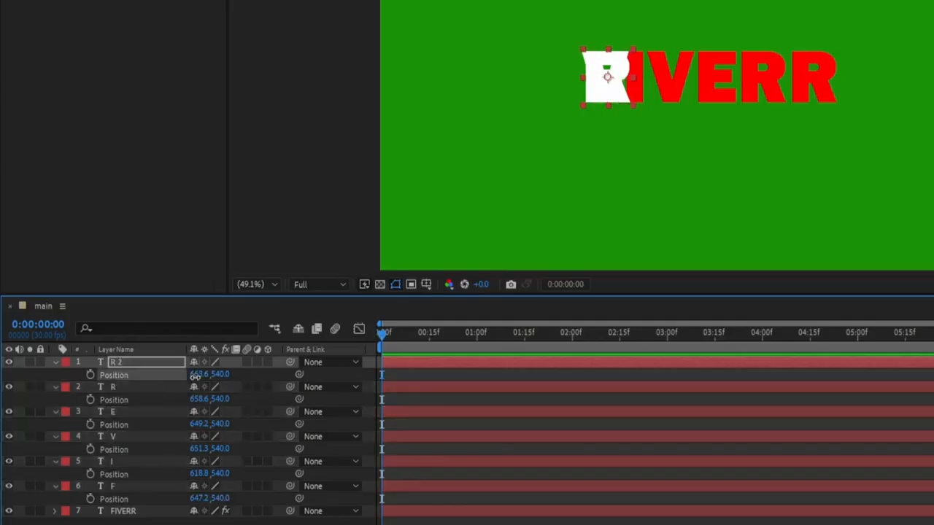
{"action": "left_click_drag", "start_coordinate": [193, 375], "coordinate": [572, 338]}
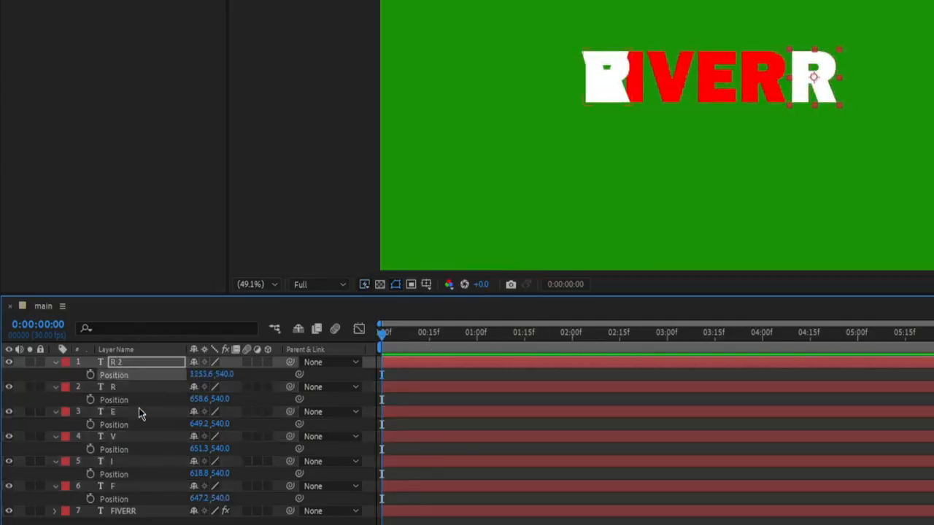
{"action": "left_click", "coordinate": [162, 401]}
{"action": "left_click_drag", "start_coordinate": [200, 399], "coordinate": [416, 483]}
Move the E, V and I layers over their matching red letters, at X positions 974.2, 839.3 and 735.8
{"action": "left_click_drag", "start_coordinate": [199, 425], "coordinate": [376, 465]}
{"action": "left_click", "coordinate": [759, 81]}
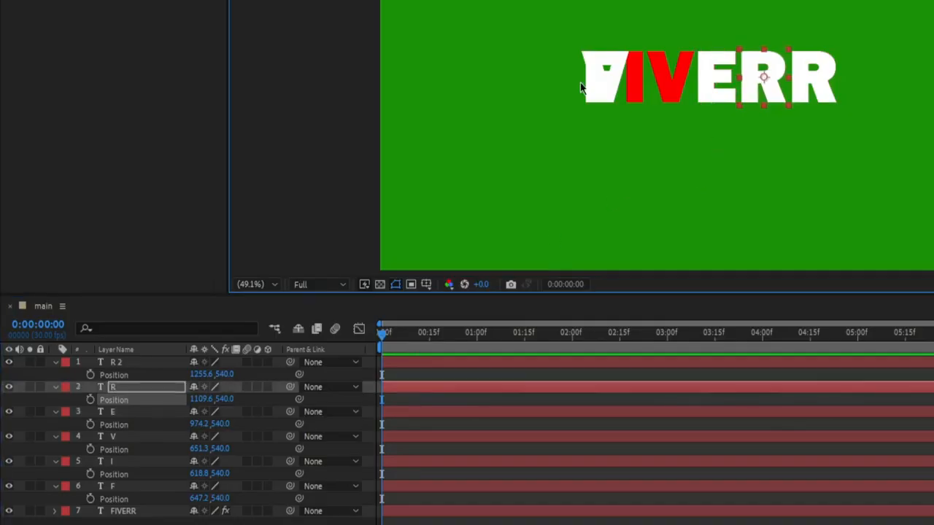
{"action": "left_click_drag", "start_coordinate": [597, 82], "coordinate": [662, 80]}
{"action": "left_click_drag", "start_coordinate": [197, 474], "coordinate": [446, 493]}
Delete the full-word FIVERR reference layer beneath the single letters
{"action": "key", "text": "ctrl+a"}
{"action": "left_click", "coordinate": [298, 267]}
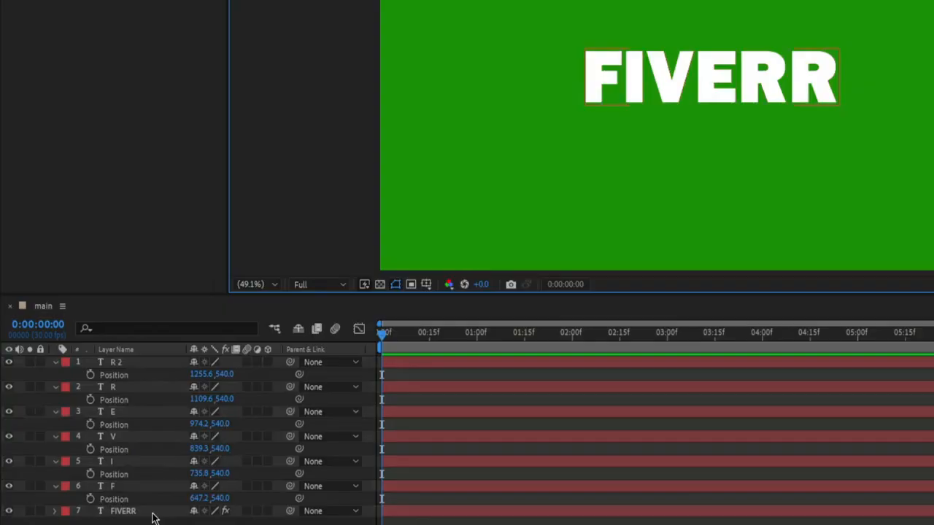
{"action": "left_click", "coordinate": [153, 514]}
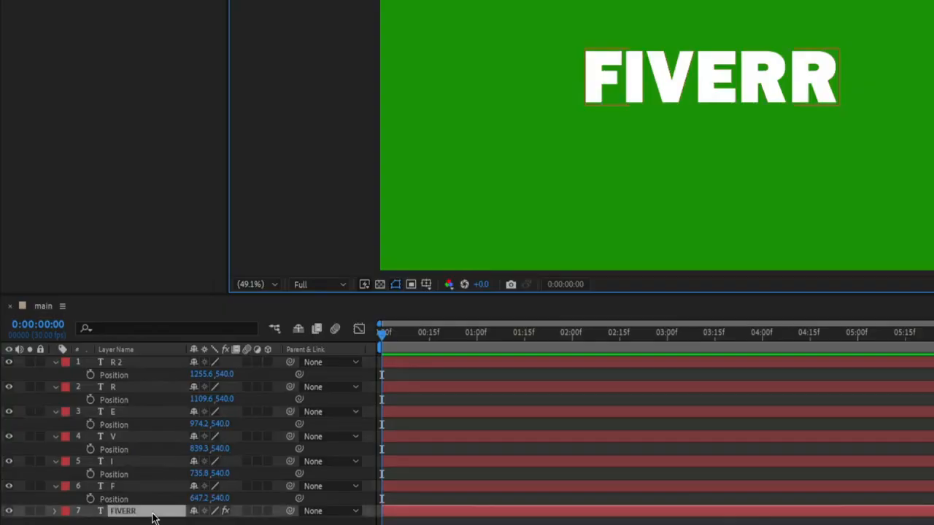
{"action": "key", "text": "Delete"}
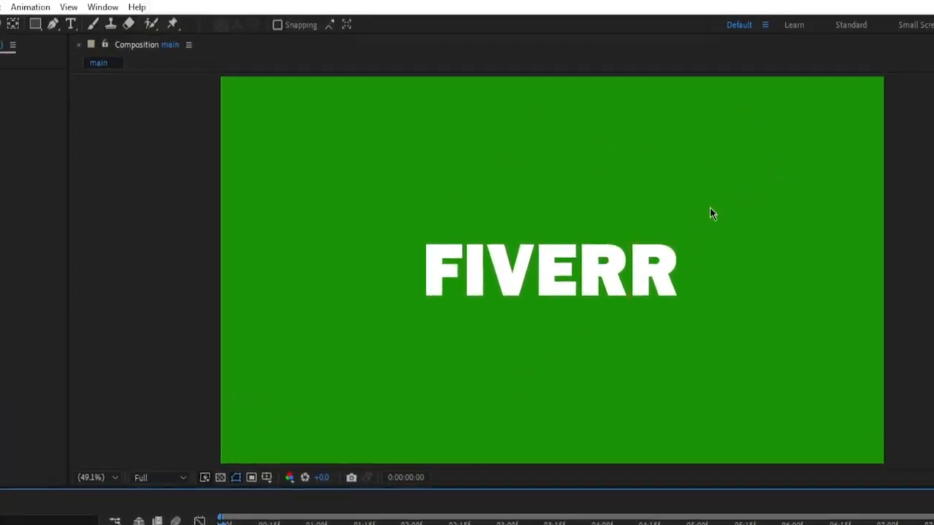
Draw a small dark blue circle with the Ellipse tool just after the final R
{"action": "key", "text": "ctrl+a"}
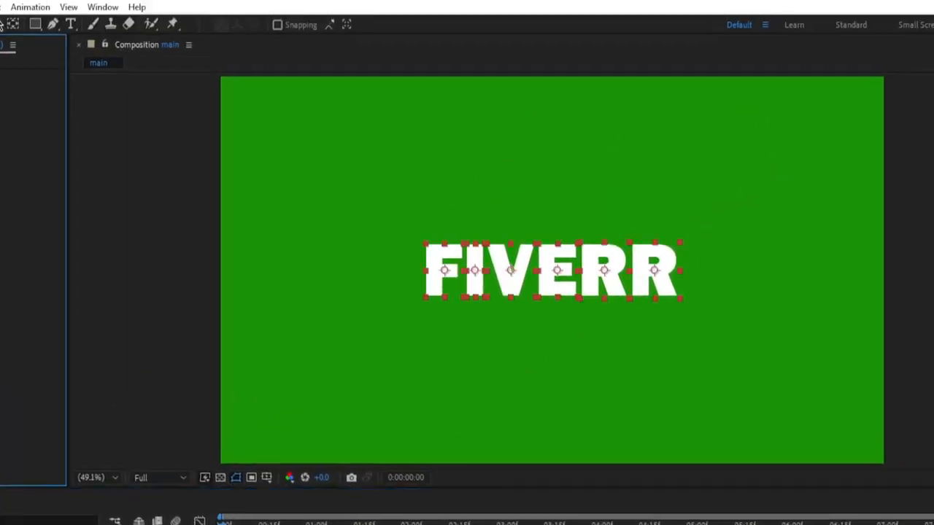
{"action": "left_click", "coordinate": [35, 24]}
{"action": "left_click", "coordinate": [281, 24]}
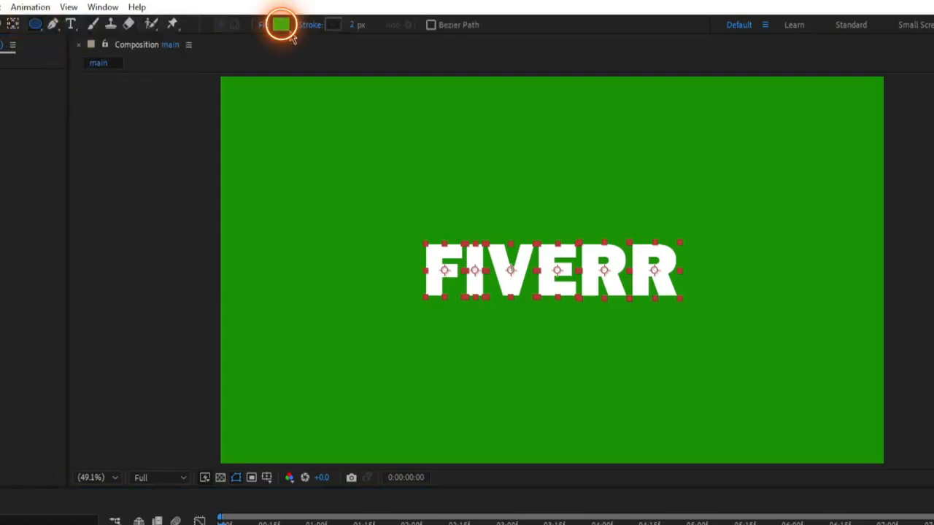
{"action": "left_click_drag", "start_coordinate": [236, 488], "coordinate": [236, 439]}
{"action": "left_click", "coordinate": [215, 513]}
{"action": "left_click", "coordinate": [348, 370]}
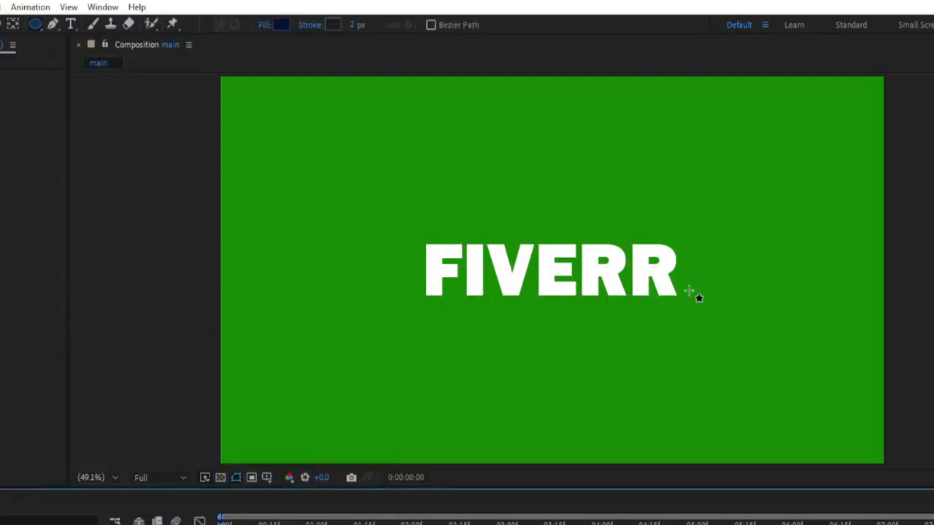
{"action": "left_click_drag", "start_coordinate": [689, 292], "coordinate": [701, 280]}
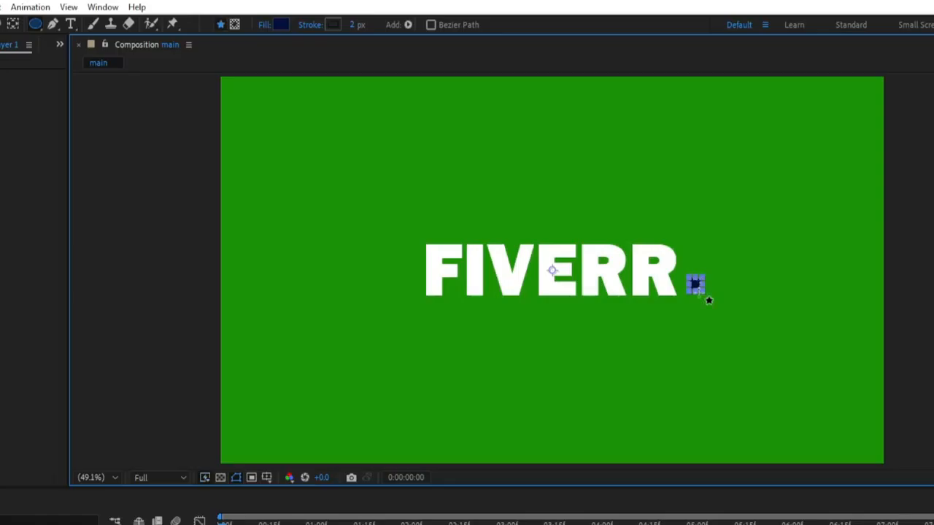
Move the dark blue circle closer to the final R and down to the letters' baseline
{"action": "key", "text": "v"}
{"action": "scroll", "coordinate": [738, 296], "scroll_direction": "up", "scroll_amount": 1}
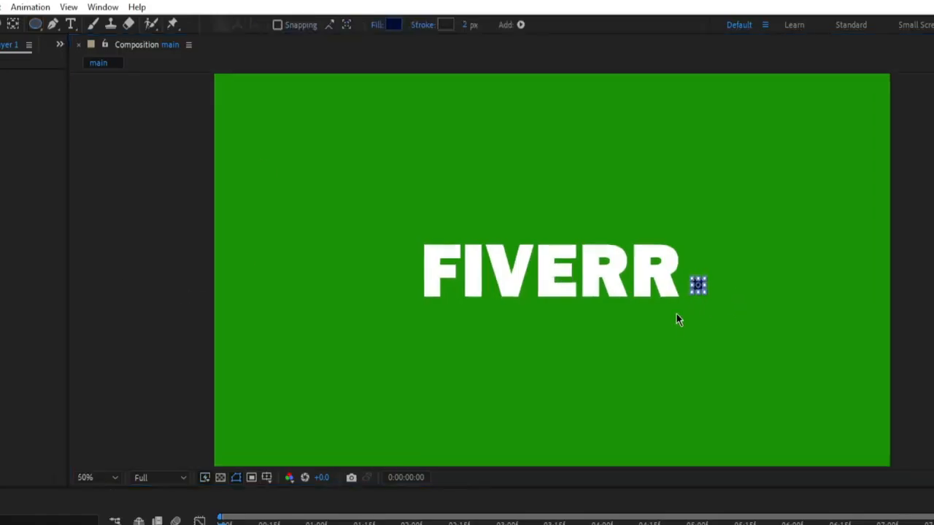
{"action": "scroll", "coordinate": [677, 319], "scroll_direction": "up", "scroll_amount": 1}
{"action": "left_click_drag", "start_coordinate": [844, 301], "coordinate": [830, 310]}
{"action": "left_click", "coordinate": [534, 351]}
{"action": "scroll", "coordinate": [551, 315], "scroll_direction": "down", "scroll_amount": 1}
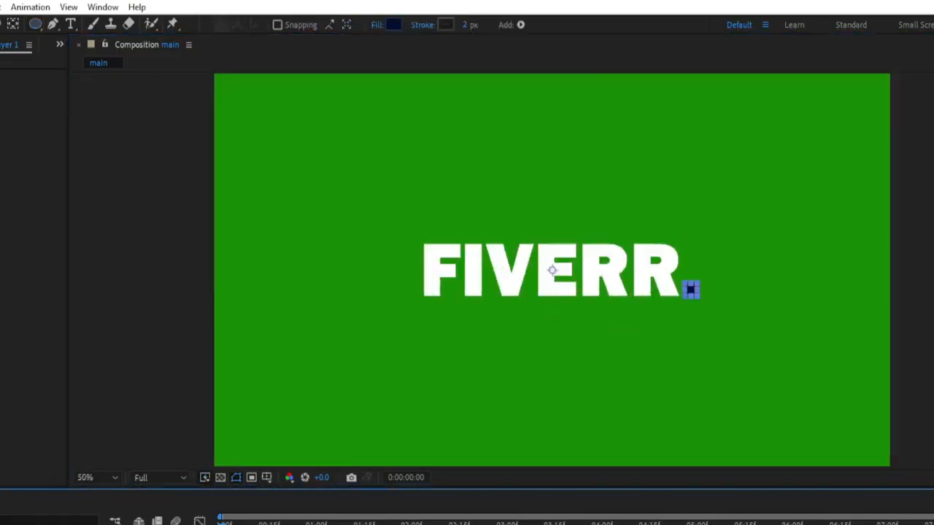
Set Position and Rotation keyframes at the first frame for all six letter layers, R 2 through F
{"action": "left_click", "coordinate": [351, 463]}
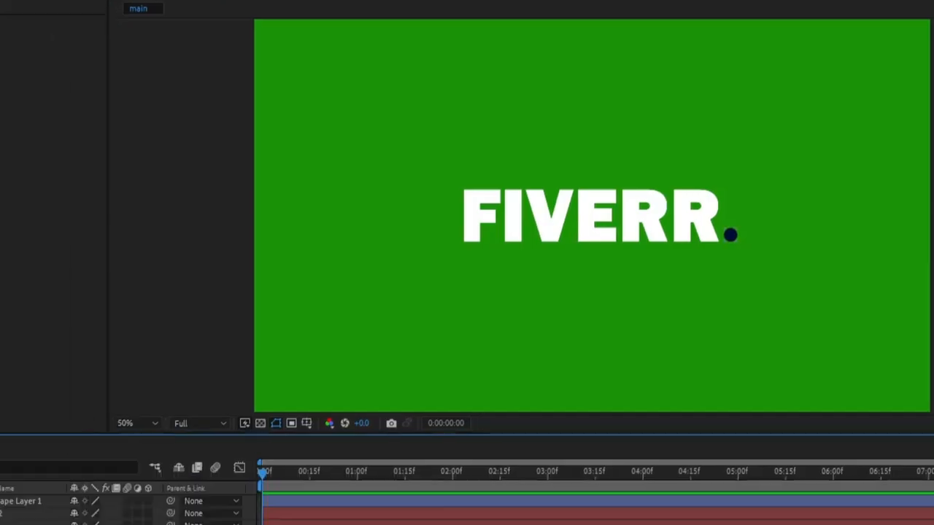
{"action": "left_click_drag", "start_coordinate": [92, 453], "coordinate": [126, 352]}
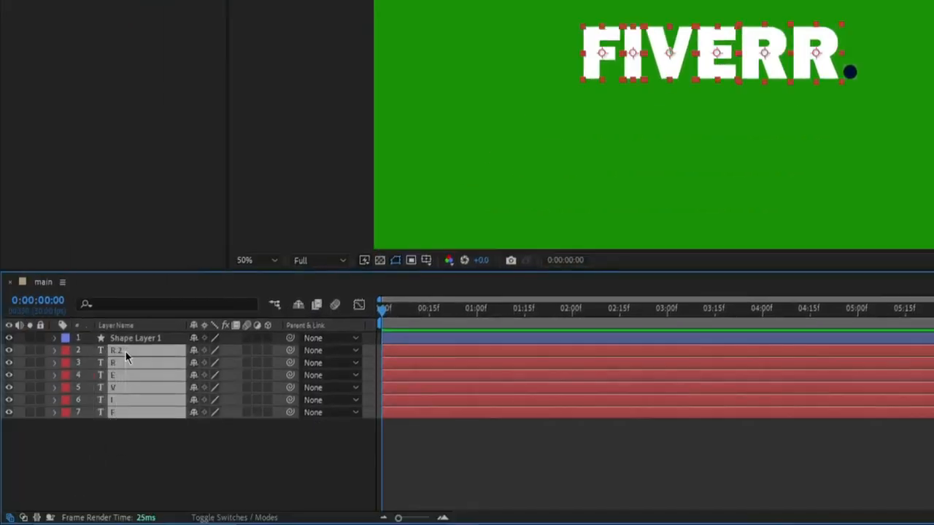
{"action": "key", "text": "u"}
{"action": "scroll", "coordinate": [191, 456], "scroll_direction": "down", "scroll_amount": 2}
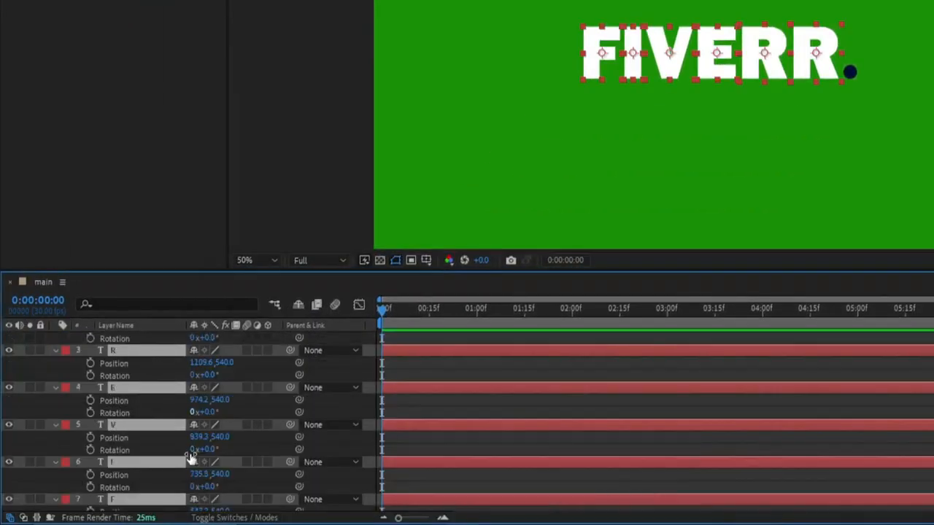
{"action": "scroll", "coordinate": [271, 398], "scroll_direction": "up", "scroll_amount": 2}
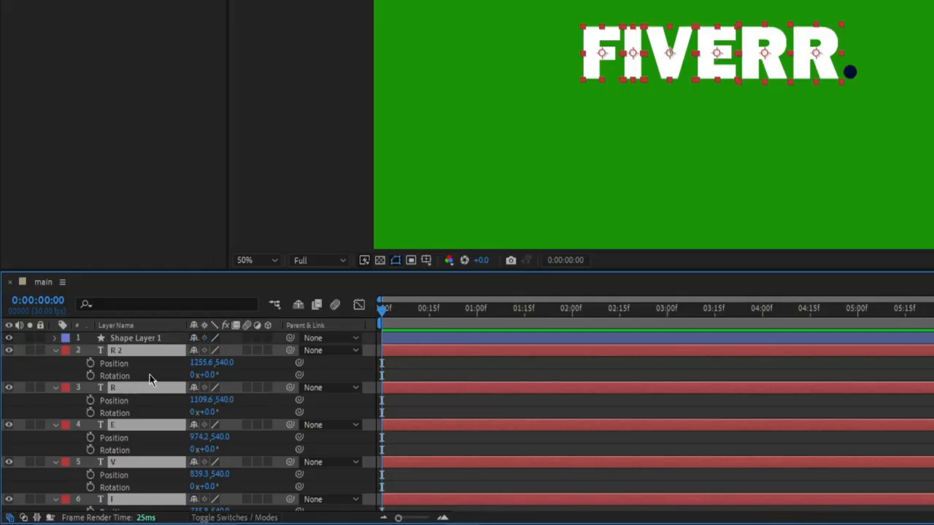
{"action": "left_click", "coordinate": [89, 363]}
{"action": "left_click", "coordinate": [89, 374]}
{"action": "left_click_drag", "start_coordinate": [88, 393], "coordinate": [79, 524]}
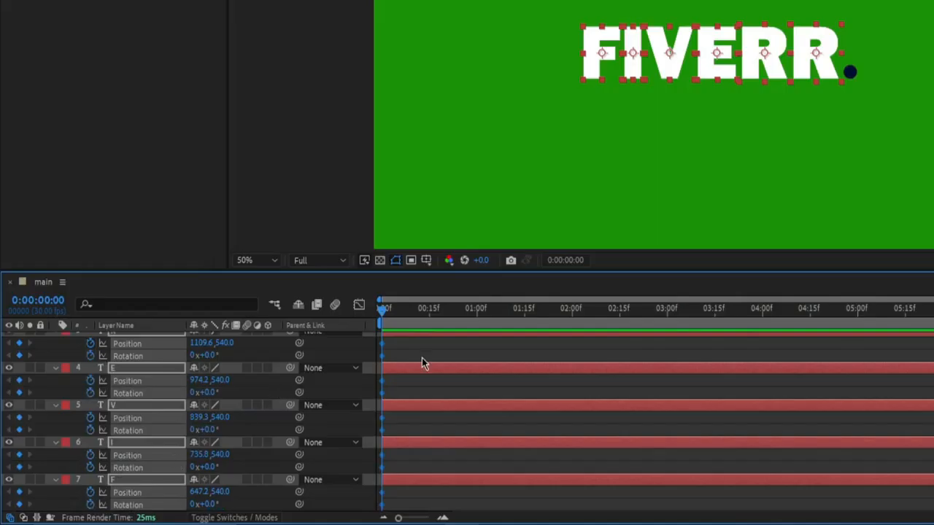
{"action": "scroll", "coordinate": [422, 363], "scroll_direction": "up", "scroll_amount": 3}
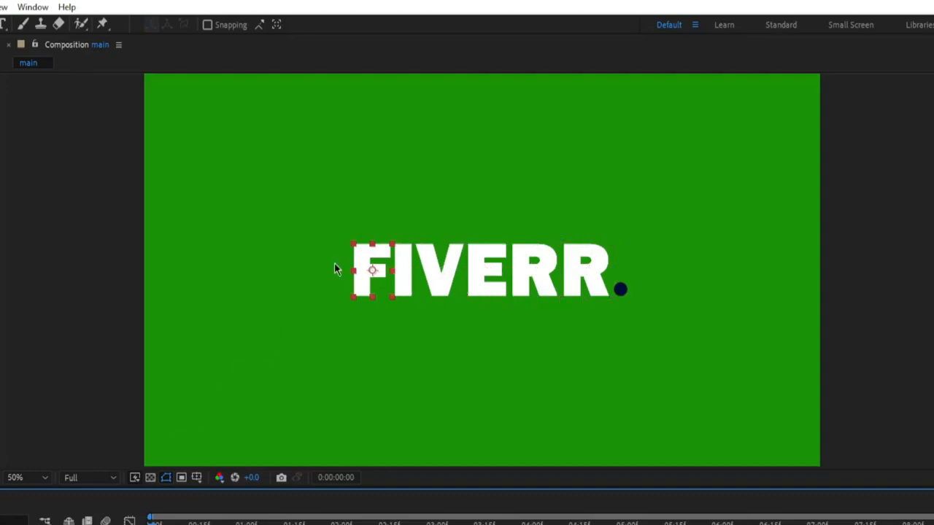
Scatter the letters at the first frame into two uneven rows, with I, E, R above and F, V, R below
{"action": "left_click_drag", "start_coordinate": [361, 263], "coordinate": [348, 332]}
{"action": "left_click_drag", "start_coordinate": [401, 271], "coordinate": [347, 185]}
{"action": "left_click_drag", "start_coordinate": [440, 272], "coordinate": [464, 339]}
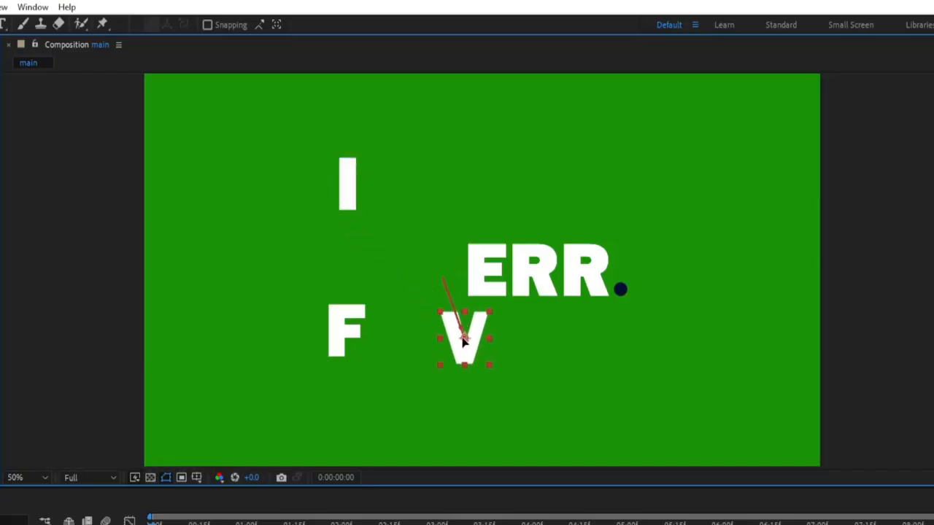
{"action": "left_click_drag", "start_coordinate": [474, 265], "coordinate": [453, 163]}
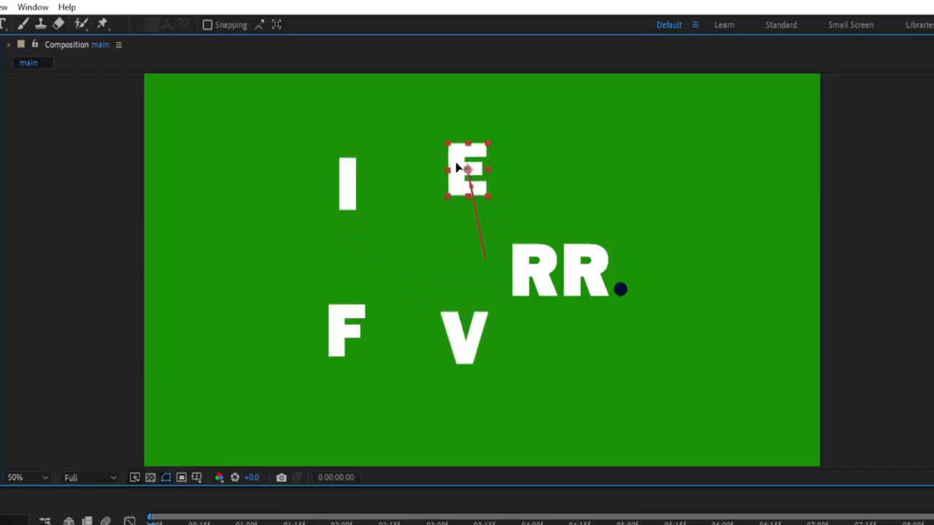
{"action": "left_click_drag", "start_coordinate": [528, 276], "coordinate": [572, 350]}
{"action": "left_click_drag", "start_coordinate": [584, 272], "coordinate": [586, 195]}
{"action": "left_click_drag", "start_coordinate": [465, 329], "coordinate": [457, 354]}
{"action": "left_click_drag", "start_coordinate": [333, 330], "coordinate": [336, 333]}
{"action": "left_click", "coordinate": [451, 350]}
{"action": "left_click", "coordinate": [349, 186]}
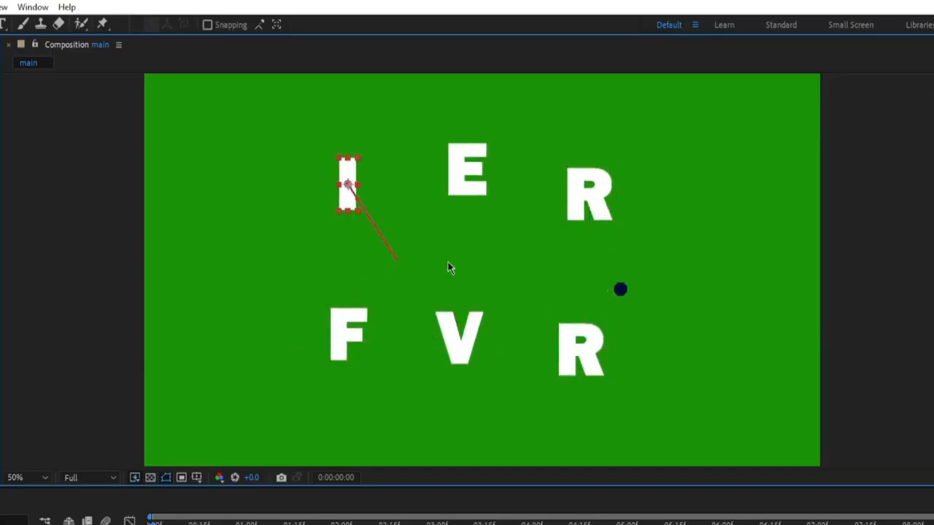
Move the dark blue dot into the gap between the E and the V, midway between the two letter rows
{"action": "left_click", "coordinate": [604, 286]}
{"action": "left_click", "coordinate": [620, 291]}
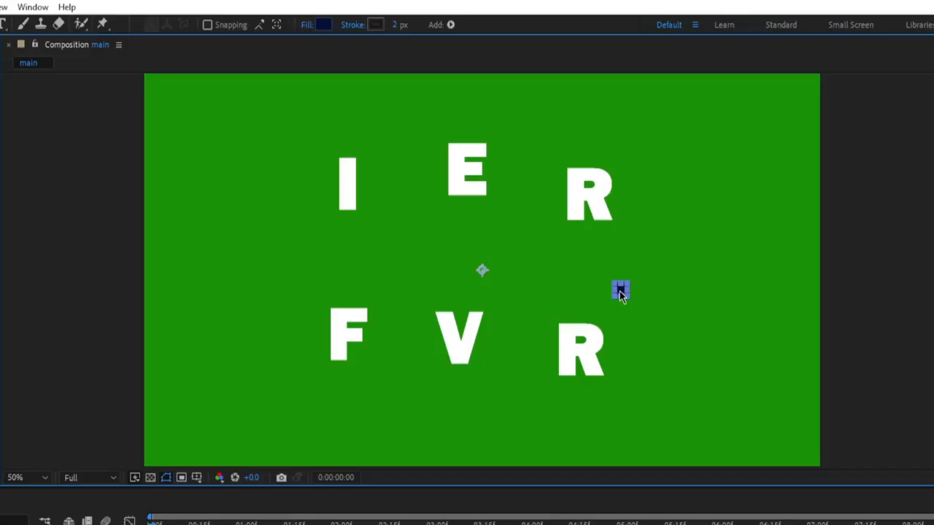
{"action": "left_click_drag", "start_coordinate": [617, 291], "coordinate": [467, 264]}
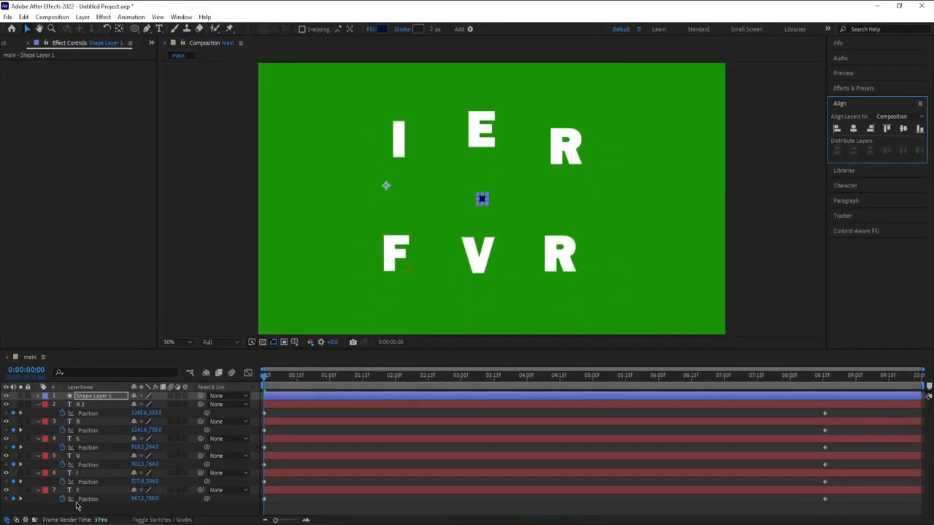
Tilt the scattered letters with the Rotation tool: F about 17.8°, I -22.9°, E 18.8°, V 13.9°, upper R -11.6°, lower R 12.8°
{"action": "left_click_drag", "start_coordinate": [76, 505], "coordinate": [116, 407]}
{"action": "key", "text": "r"}
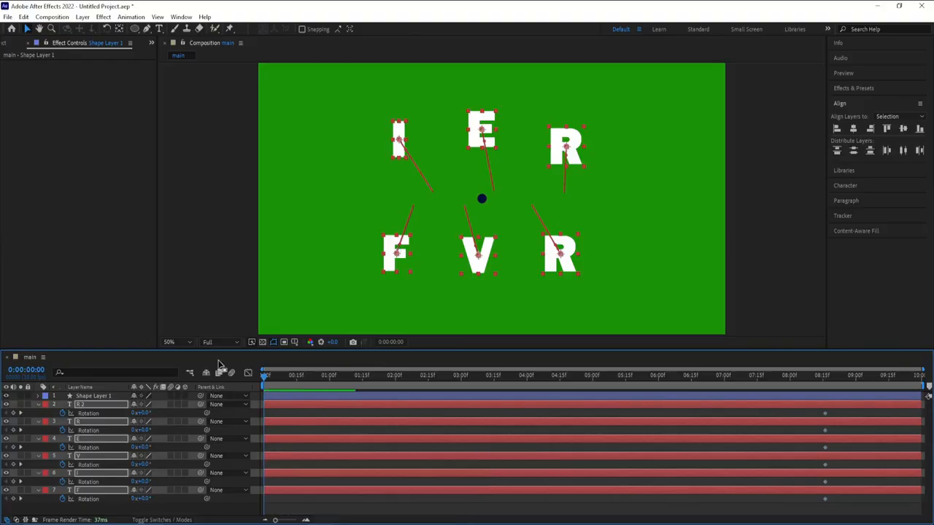
{"action": "key", "text": "F2"}
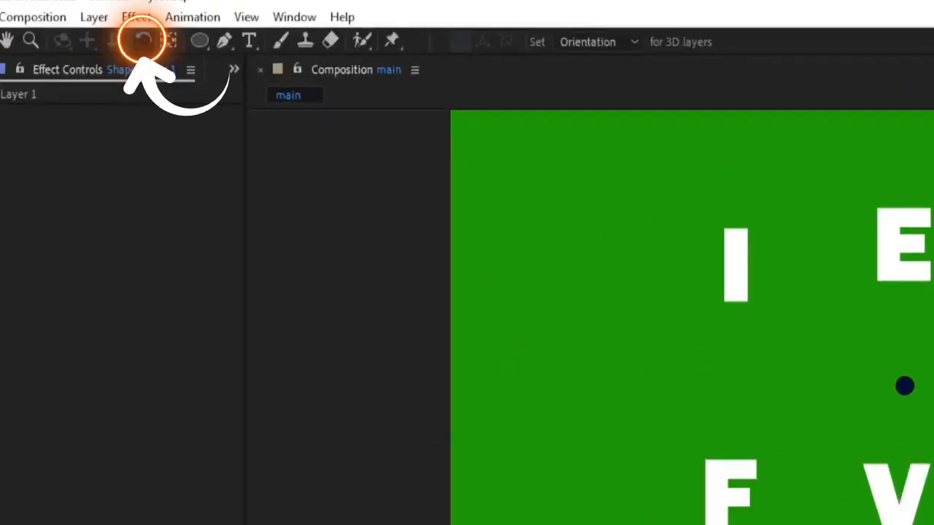
{"action": "left_click_drag", "start_coordinate": [719, 490], "coordinate": [731, 483]}
{"action": "left_click_drag", "start_coordinate": [736, 264], "coordinate": [724, 260]}
{"action": "left_click_drag", "start_coordinate": [894, 245], "coordinate": [904, 240]}
{"action": "left_click_drag", "start_coordinate": [881, 488], "coordinate": [887, 486]}
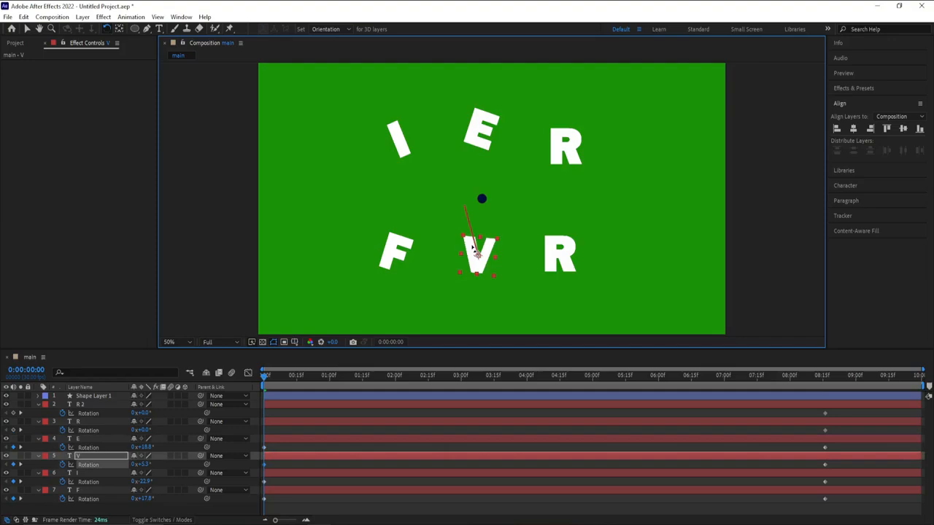
{"action": "left_click_drag", "start_coordinate": [473, 248], "coordinate": [477, 246]}
{"action": "left_click_drag", "start_coordinate": [566, 143], "coordinate": [563, 150]}
{"action": "left_click_drag", "start_coordinate": [556, 251], "coordinate": [562, 255]}
{"action": "key", "text": "F2"}
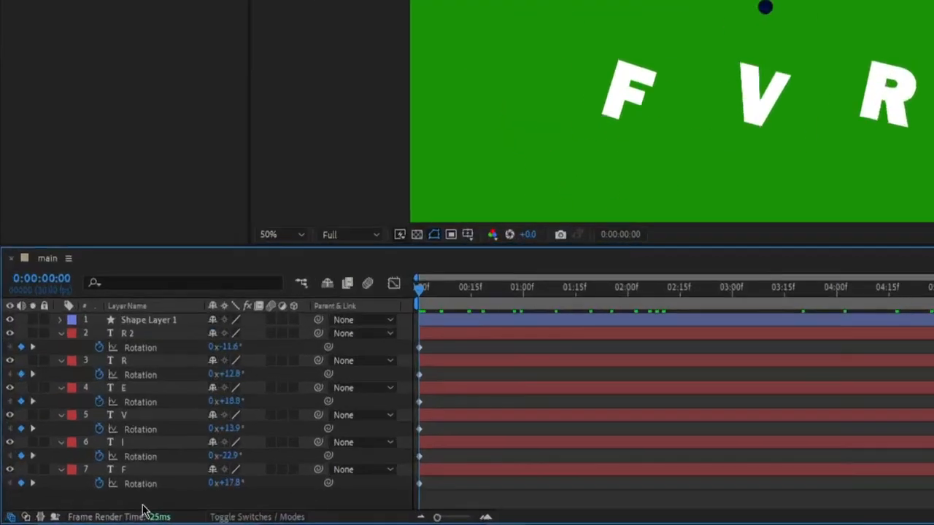
Reveal all letter keyframes and move the first-frame Position and Rotation keyframes along the timeline past 04:15f
{"action": "left_click_drag", "start_coordinate": [89, 513], "coordinate": [125, 412]}
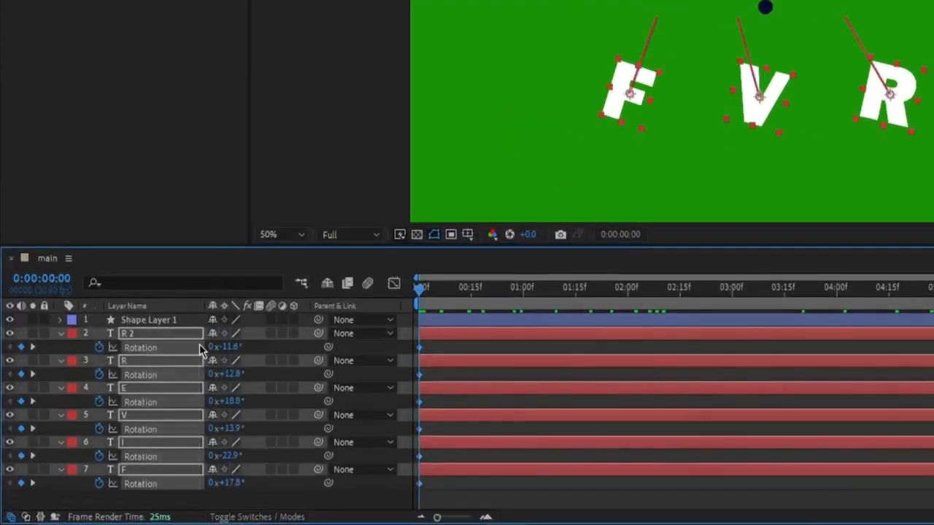
{"action": "key", "text": "u"}
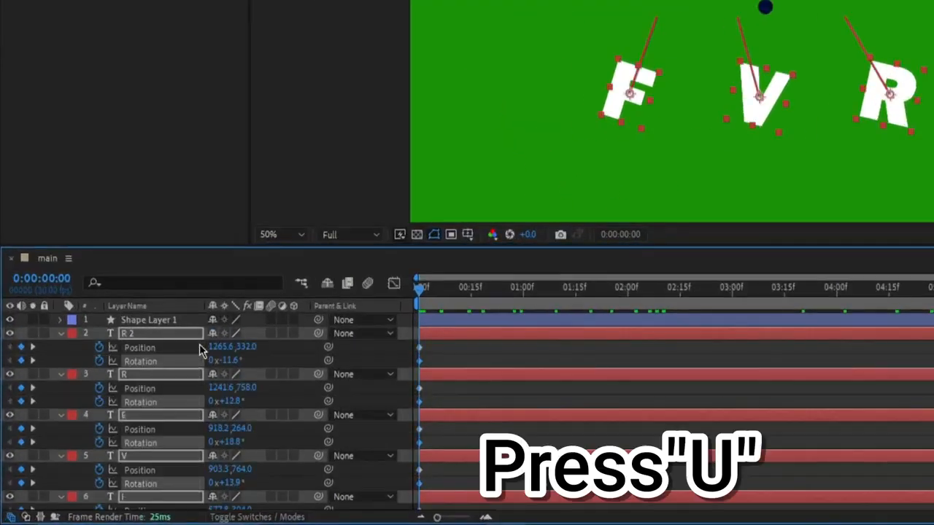
{"action": "left_click", "coordinate": [421, 351]}
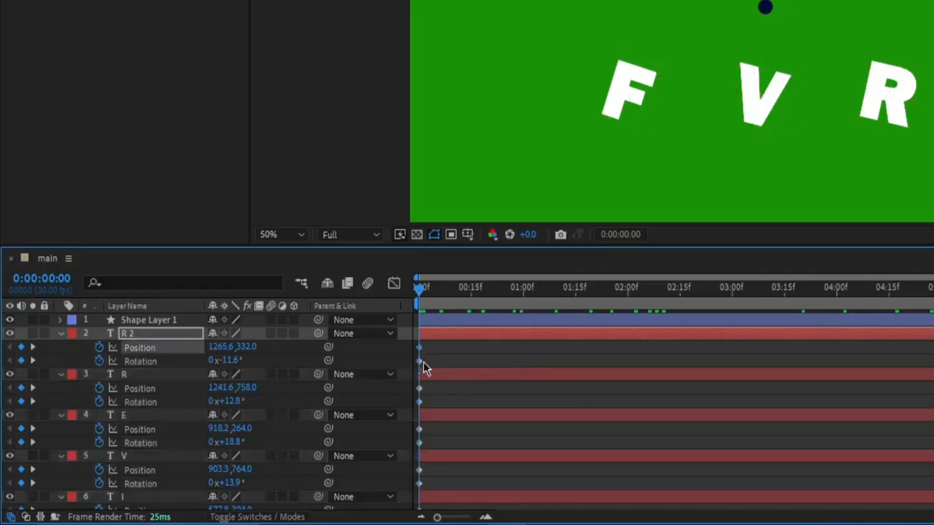
{"action": "scroll", "coordinate": [430, 363], "scroll_direction": "down", "scroll_amount": 3}
{"action": "left_click_drag", "start_coordinate": [453, 506], "coordinate": [407, 346]}
{"action": "left_click_drag", "start_coordinate": [419, 347], "coordinate": [933, 332]}
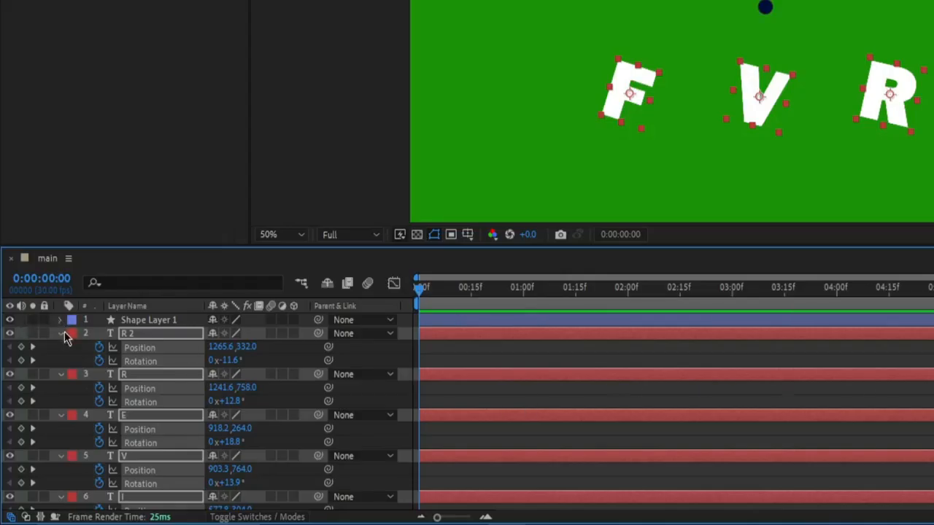
Collapse the letter layers, reveal the dot layer's Position and centre its anchor point on the dot
{"action": "left_click", "coordinate": [63, 332]}
{"action": "left_click", "coordinate": [114, 320]}
{"action": "key", "text": "p"}
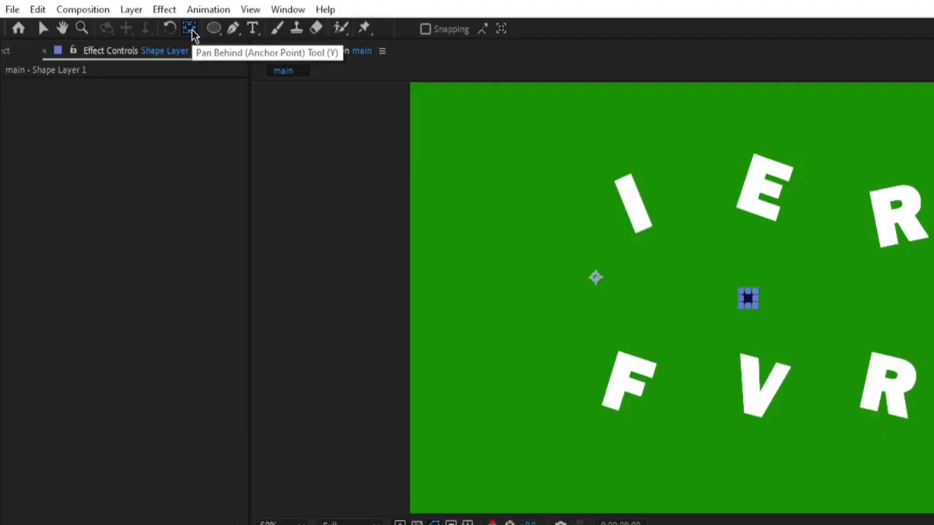
{"action": "left_click", "coordinate": [191, 32]}
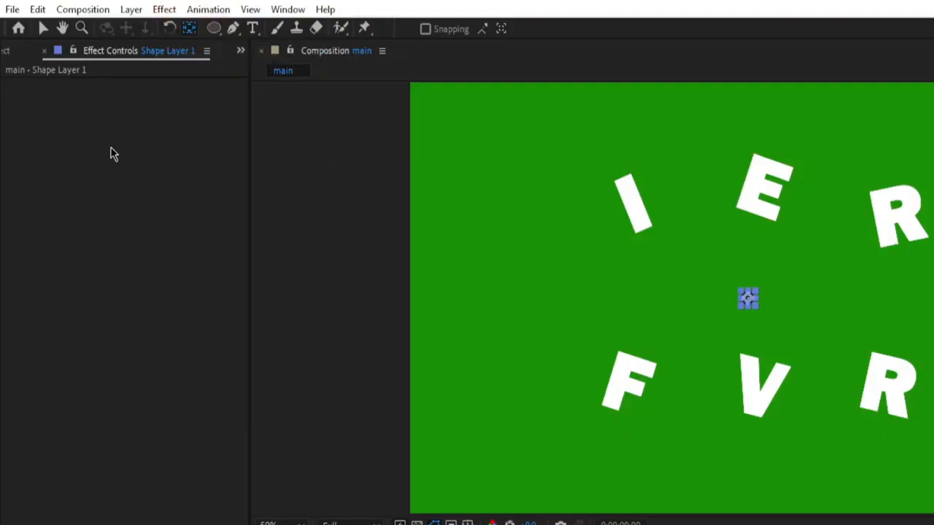
{"action": "left_click", "coordinate": [41, 28]}
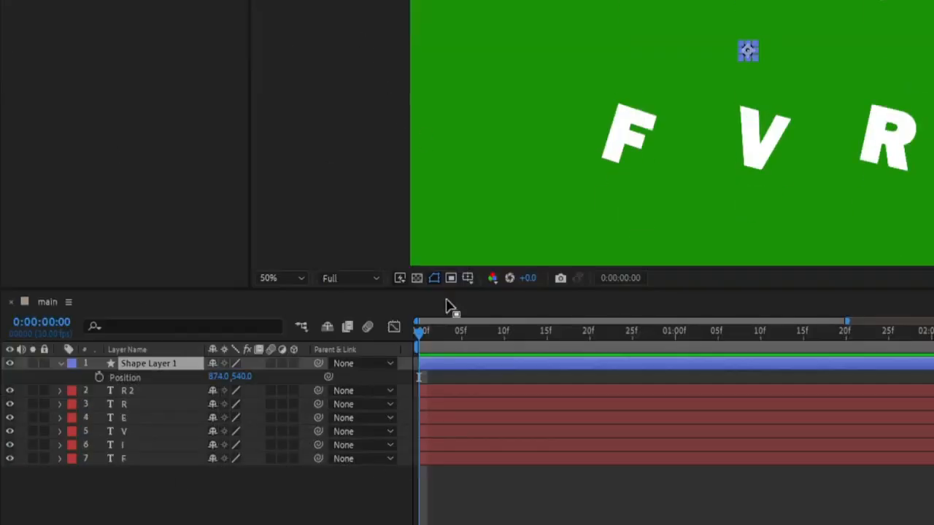
Keyframe the dot's Position at 0:00:00:00, and nudge it slightly down and to the right at 0:00:00:05
{"action": "left_click", "coordinate": [99, 376]}
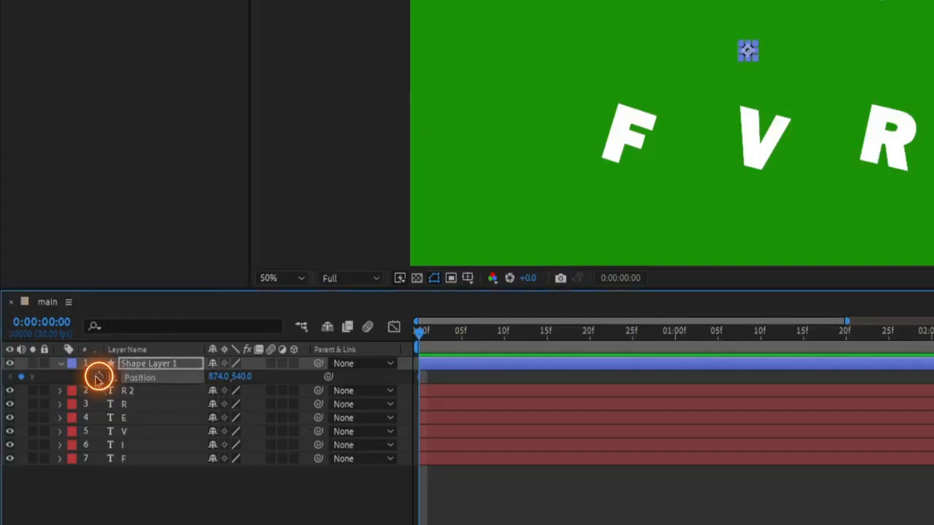
{"action": "left_click_drag", "start_coordinate": [421, 338], "coordinate": [461, 336]}
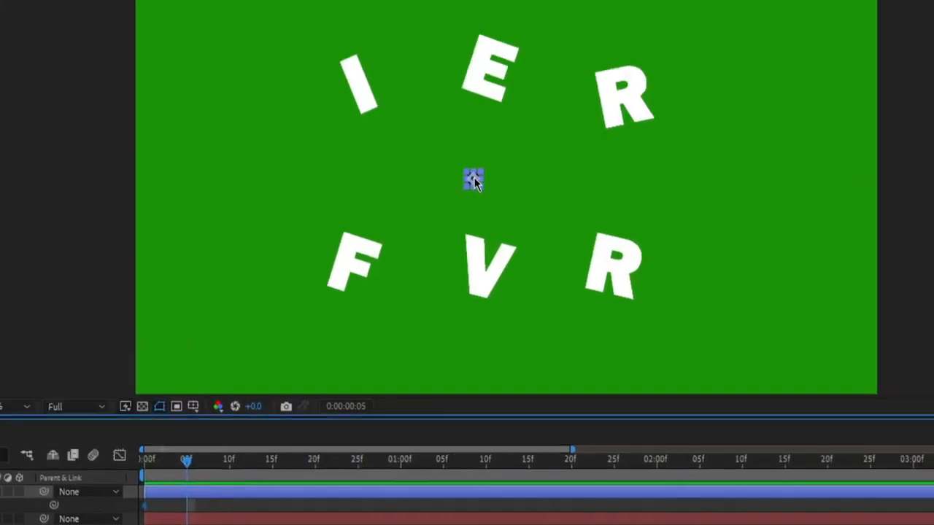
{"action": "left_click_drag", "start_coordinate": [475, 182], "coordinate": [477, 186]}
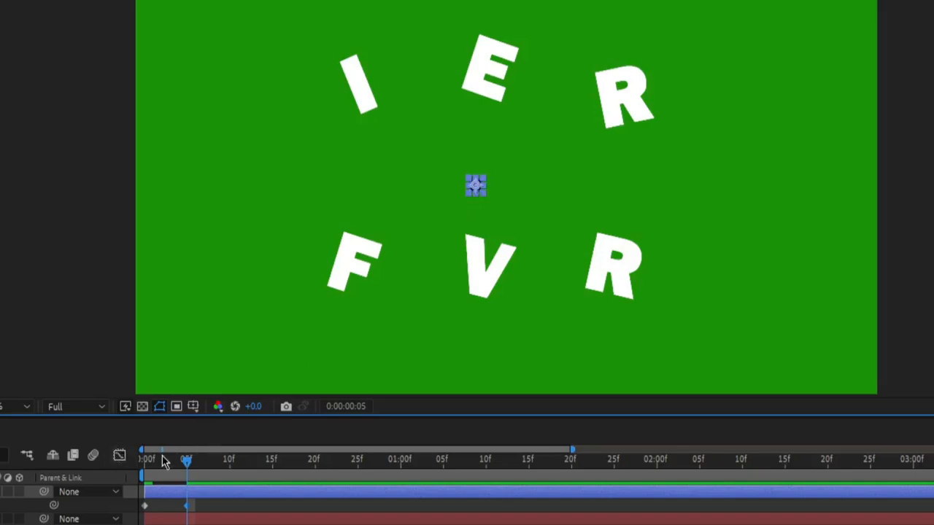
Keyframe the dot touching the bottom of the I at 0:00:00:15 and the top of the F at 0:00:00:25
{"action": "left_click_drag", "start_coordinate": [187, 462], "coordinate": [272, 470]}
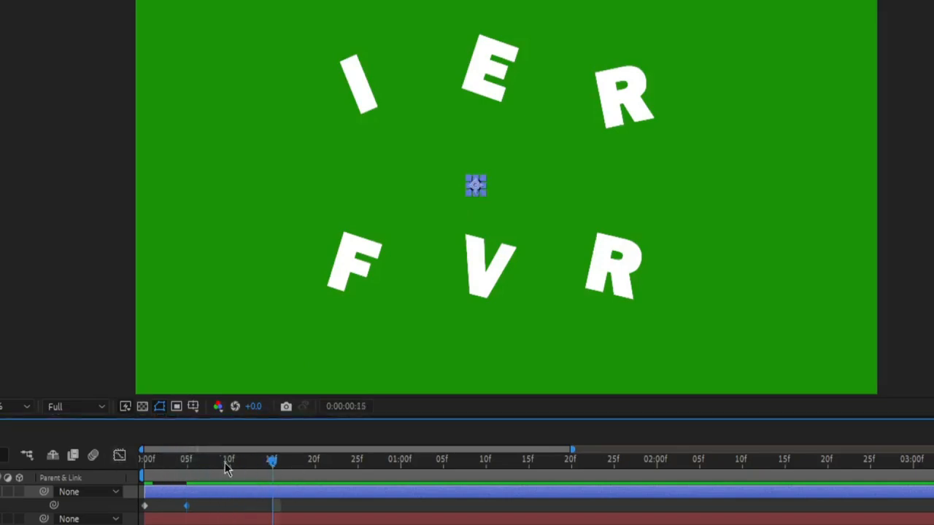
{"action": "left_click_drag", "start_coordinate": [471, 183], "coordinate": [372, 119]}
{"action": "left_click", "coordinate": [371, 162]}
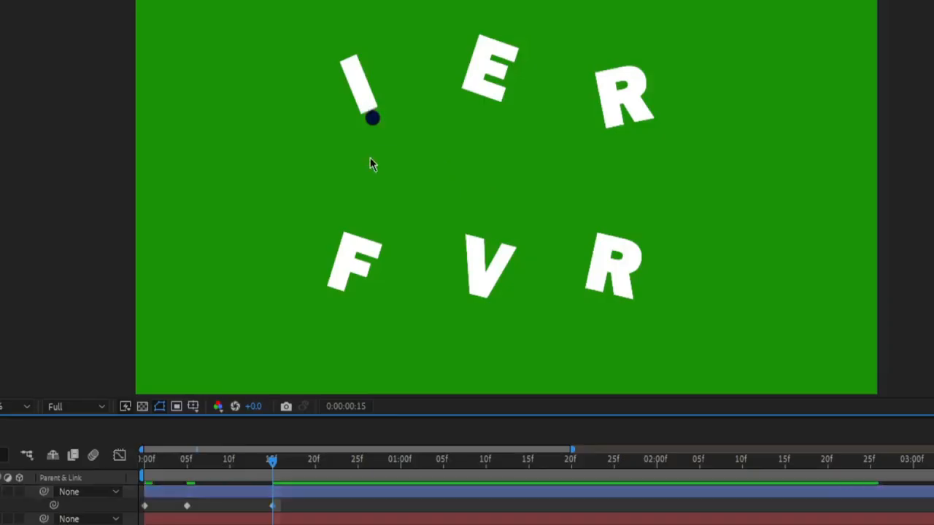
{"action": "left_click_drag", "start_coordinate": [274, 461], "coordinate": [357, 469]}
{"action": "left_click_drag", "start_coordinate": [372, 121], "coordinate": [357, 233]}
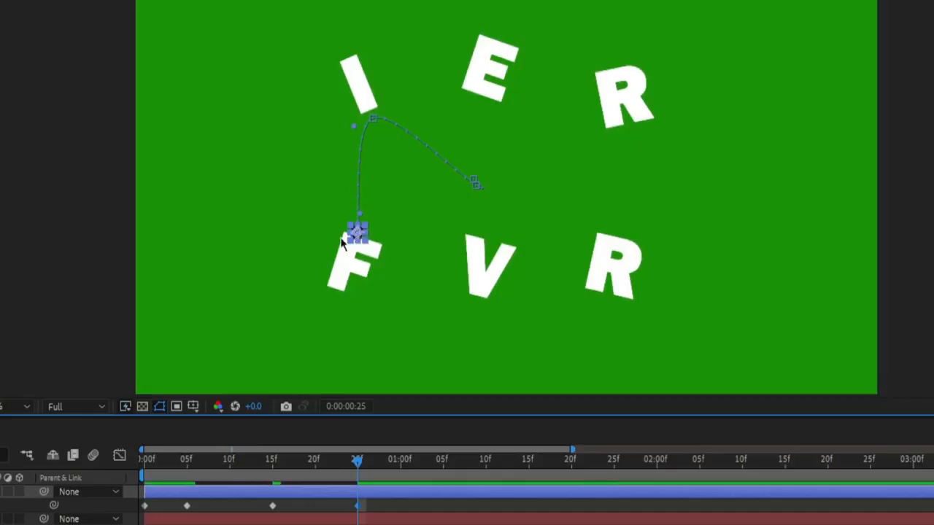
Keyframe the dot at the bottom of the E at 0:00:01:05 and at the top of the V at 0:00:01:15
{"action": "left_click_drag", "start_coordinate": [359, 465], "coordinate": [441, 466]}
{"action": "left_click_drag", "start_coordinate": [359, 232], "coordinate": [491, 106]}
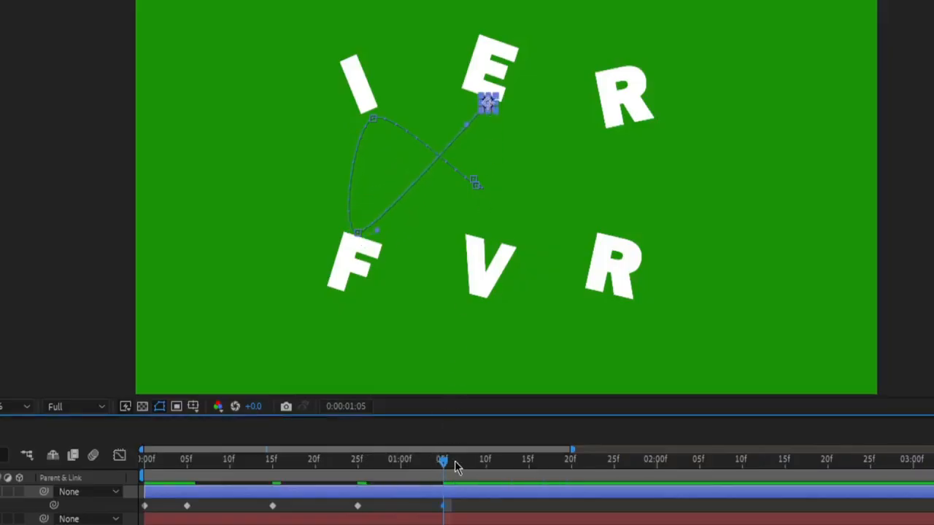
{"action": "left_click_drag", "start_coordinate": [455, 461], "coordinate": [457, 463]}
{"action": "left_click_drag", "start_coordinate": [515, 468], "coordinate": [529, 465]}
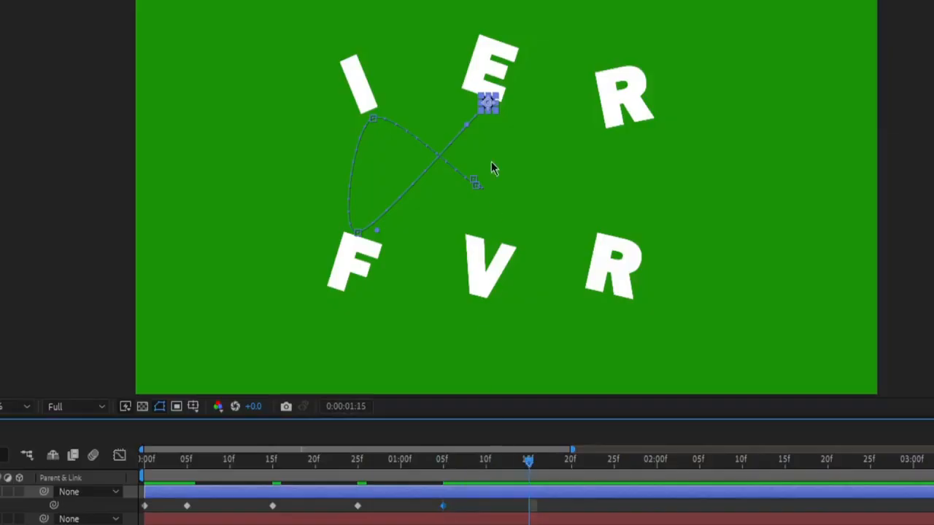
{"action": "left_click_drag", "start_coordinate": [491, 164], "coordinate": [476, 239]}
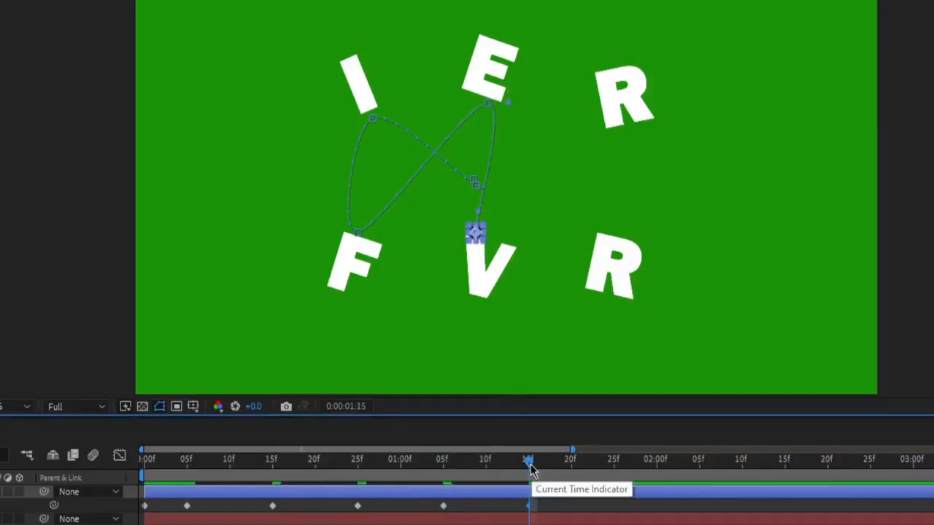
Keyframe the dot at the bottom of the upper R at 0:00:01:25 and at the top of the lower R at 0:00:02:05
{"action": "left_click_drag", "start_coordinate": [531, 469], "coordinate": [547, 467]}
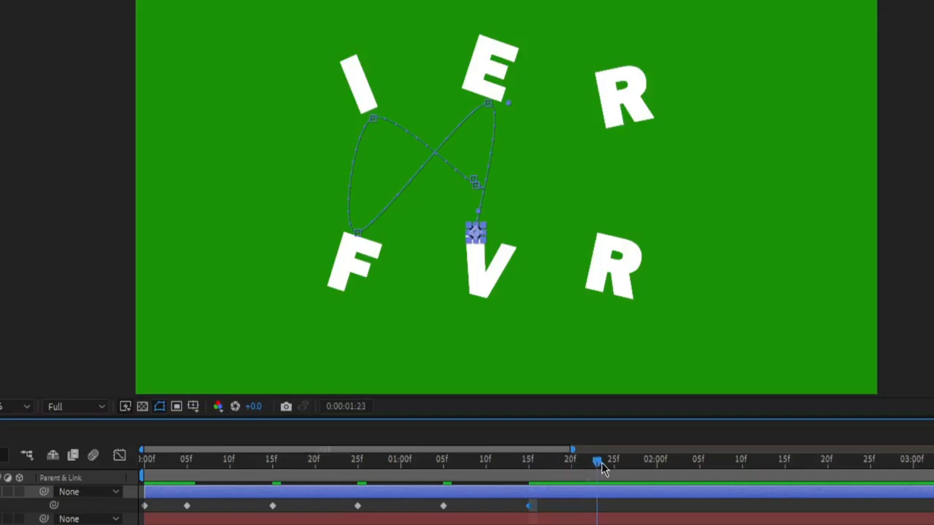
{"action": "left_click_drag", "start_coordinate": [610, 468], "coordinate": [616, 467]}
{"action": "left_click_drag", "start_coordinate": [476, 235], "coordinate": [599, 124]}
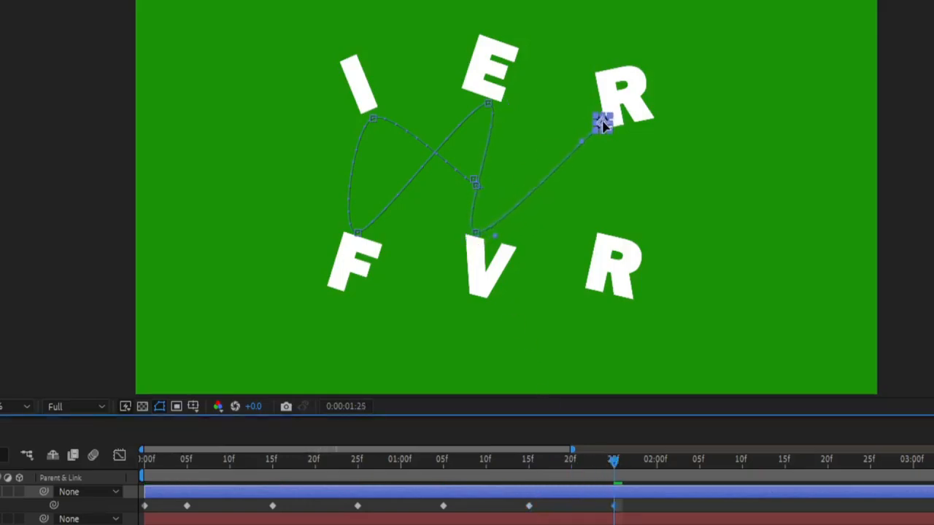
{"action": "key", "text": "Page_Down"}
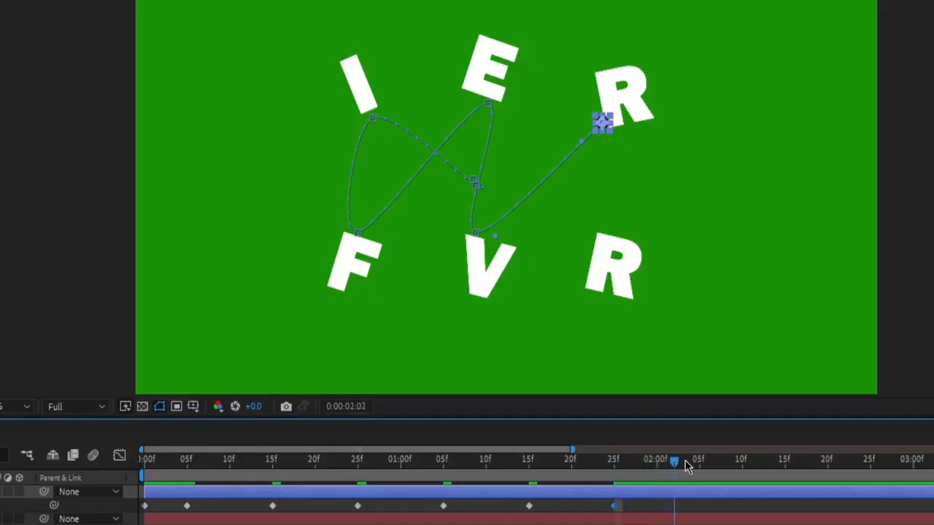
{"action": "left_click_drag", "start_coordinate": [604, 125], "coordinate": [602, 207]}
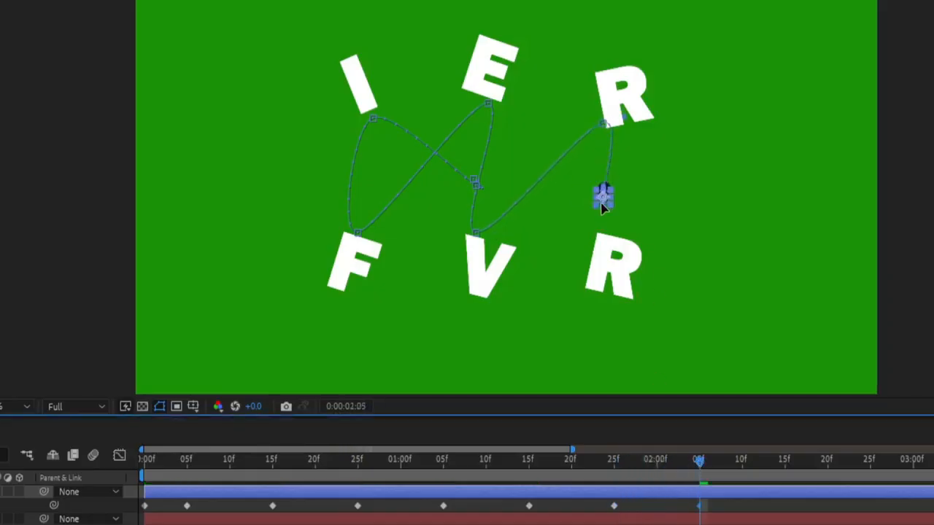
Keyframe the dot in the empty space to the right of the two Rs at 0:00:02:15, and return to the start
{"action": "left_click", "coordinate": [725, 462]}
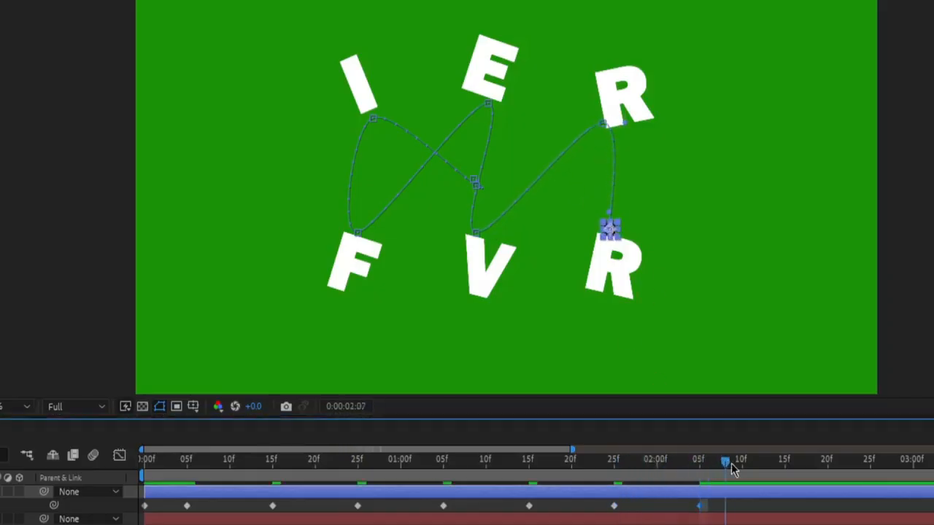
{"action": "left_click_drag", "start_coordinate": [610, 228], "coordinate": [686, 210]}
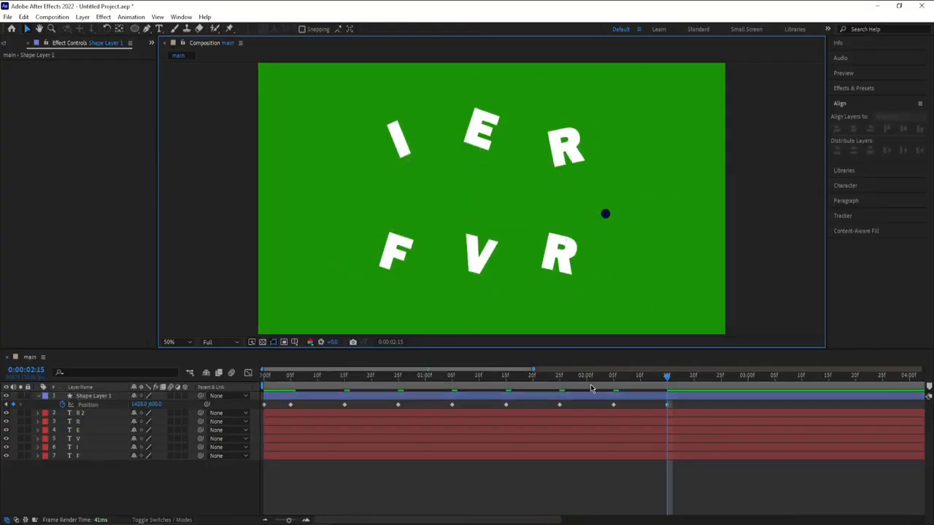
{"action": "key", "text": "Home"}
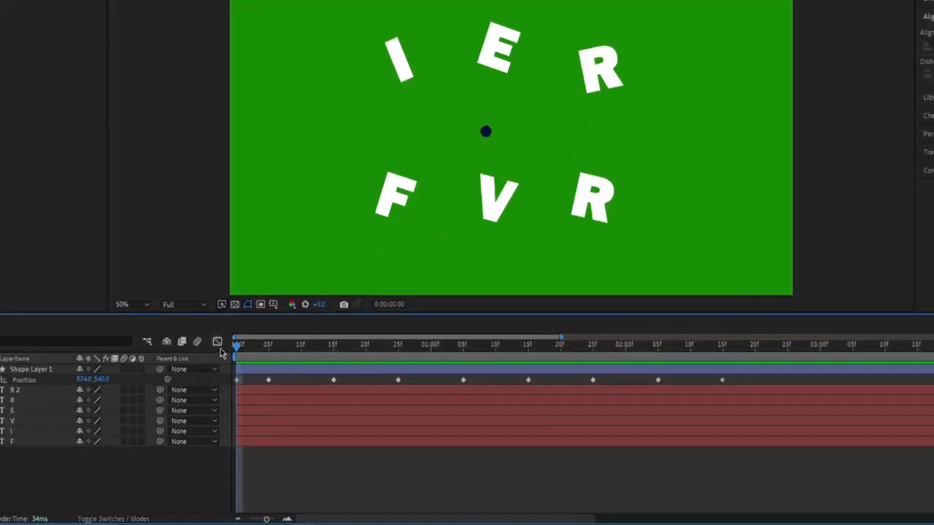
Display the dot's Position speed graph and bring the incoming speed at the 0:00:00:25 keyframe down to zero
{"action": "left_click", "coordinate": [217, 341]}
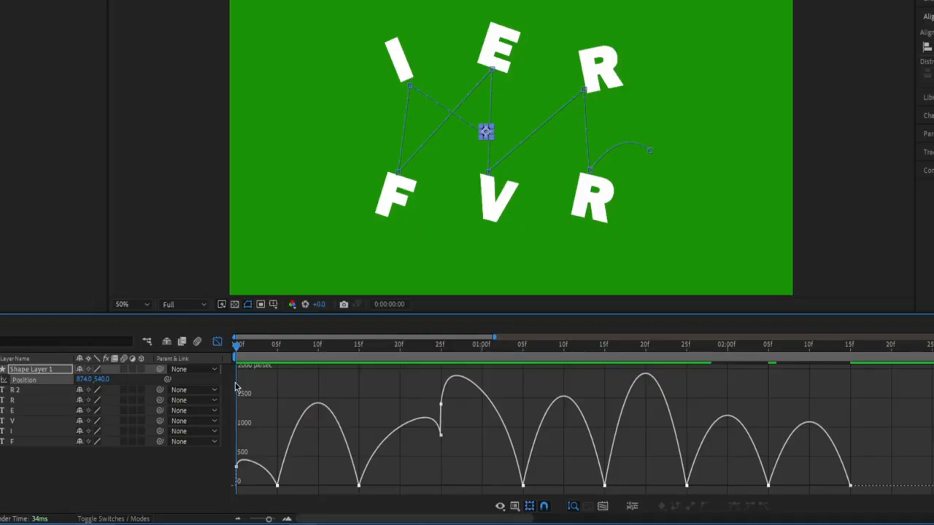
{"action": "left_click", "coordinate": [248, 348]}
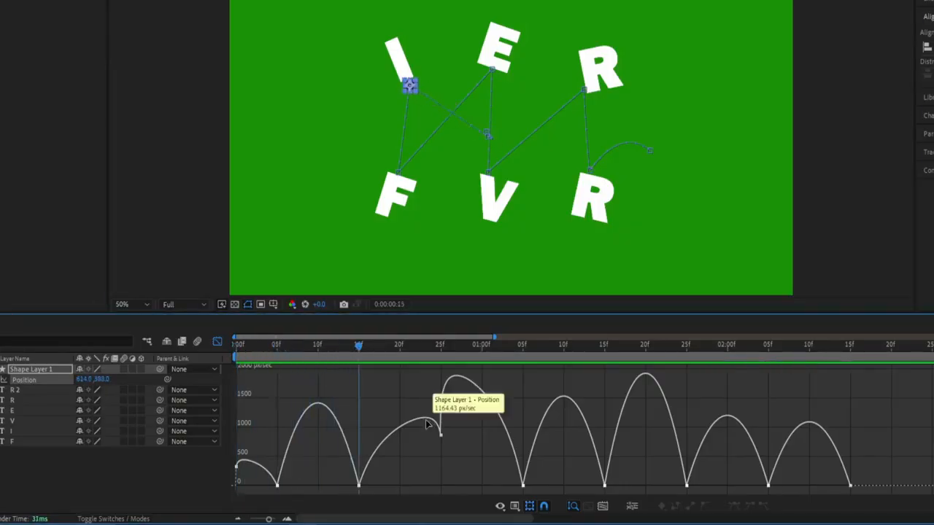
{"action": "left_click", "coordinate": [358, 486]}
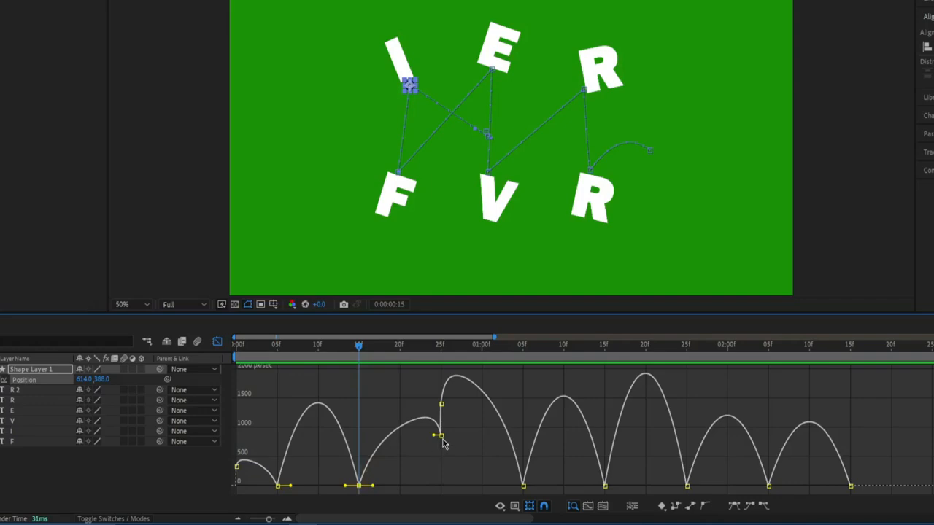
{"action": "mouse_move", "coordinate": [442, 439]}
{"action": "left_click_drag", "start_coordinate": [441, 445], "coordinate": [441, 493]}
Lengthen the easing handles between 0:00:00:15 and 0:00:00:25 to form a sharp speed peak for the move from I to F
{"action": "left_click_drag", "start_coordinate": [268, 519], "coordinate": [273, 519]}
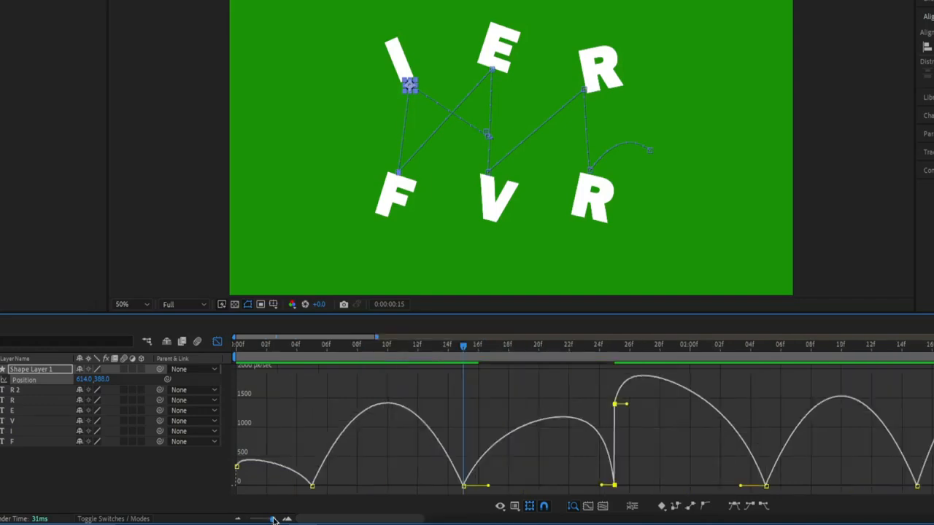
{"action": "left_click_drag", "start_coordinate": [464, 350], "coordinate": [494, 363]}
{"action": "left_click_drag", "start_coordinate": [601, 484], "coordinate": [541, 486]}
{"action": "left_click", "coordinate": [452, 355]}
{"action": "left_click_drag", "start_coordinate": [453, 356], "coordinate": [494, 361]}
{"action": "left_click_drag", "start_coordinate": [488, 486], "coordinate": [502, 486]}
{"action": "left_click_drag", "start_coordinate": [491, 359], "coordinate": [561, 366]}
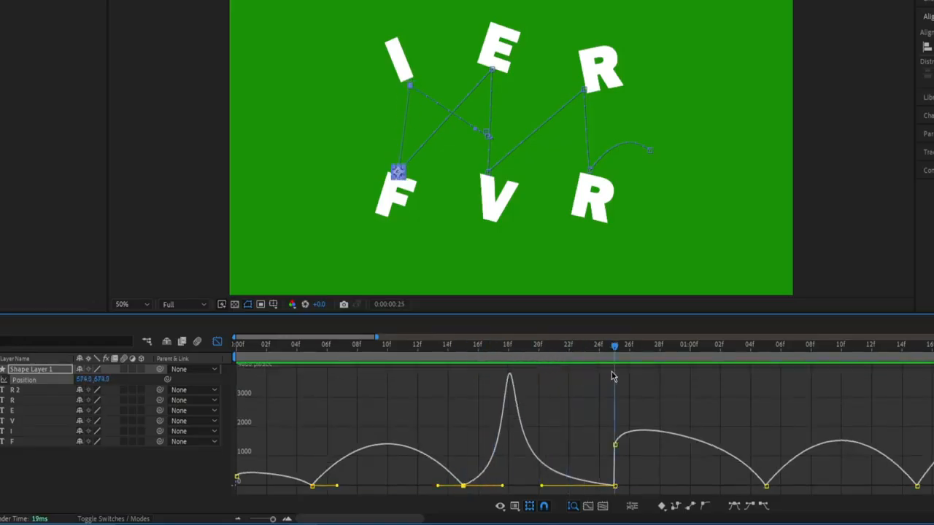
Lengthen the easing handles between 0:00:01:05 and 0:00:01:15 to form a speed peak for the move from E to V
{"action": "left_click_drag", "start_coordinate": [785, 390], "coordinate": [766, 390]}
{"action": "left_click_drag", "start_coordinate": [349, 519], "coordinate": [398, 519]}
{"action": "left_click", "coordinate": [617, 486]}
{"action": "left_click_drag", "start_coordinate": [592, 486], "coordinate": [570, 487]}
{"action": "left_click_drag", "start_coordinate": [491, 486], "coordinate": [513, 486]}
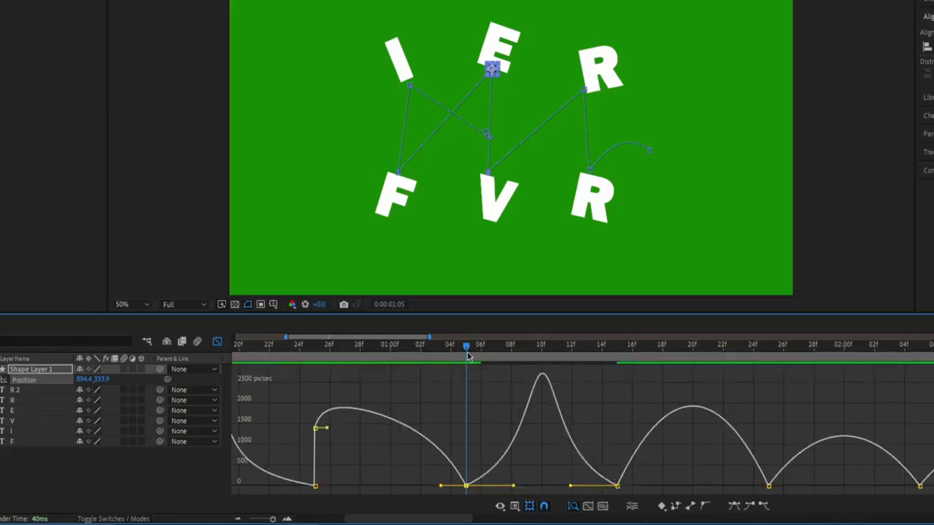
Lengthen the incoming ease at 0:00:02:05 so the dot slows down gradually as it reaches the lower R
{"action": "left_click_drag", "start_coordinate": [471, 360], "coordinate": [571, 359]}
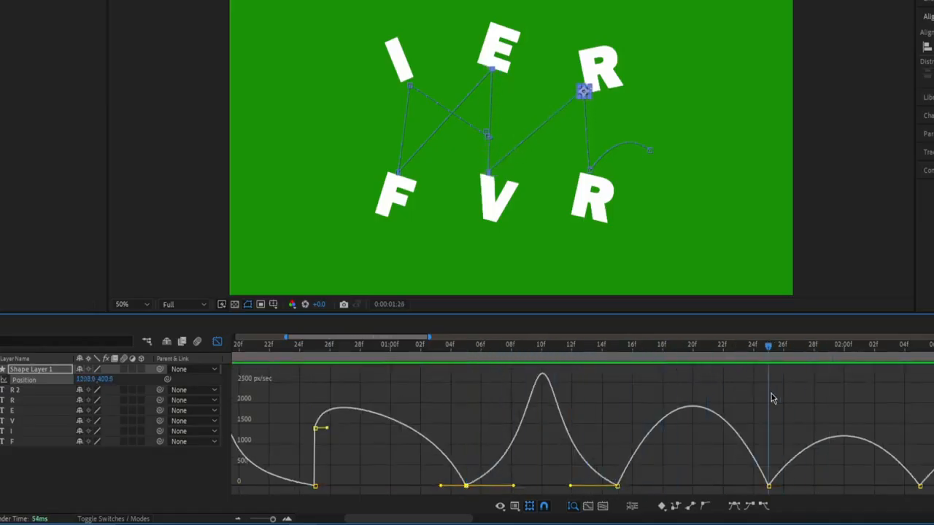
{"action": "left_click_drag", "start_coordinate": [408, 518], "coordinate": [453, 519]}
{"action": "left_click", "coordinate": [646, 486]}
{"action": "left_click_drag", "start_coordinate": [621, 486], "coordinate": [592, 486]}
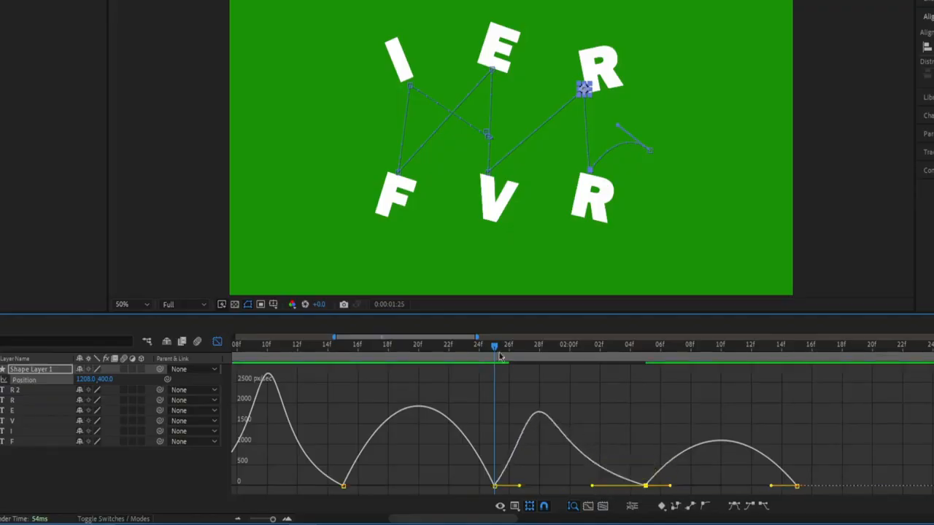
Shorten the easing handles leaving 0:00:02:05 and entering 0:00:02:15 to keep the dot's last move at a nearly even speed
{"action": "left_click_drag", "start_coordinate": [500, 356], "coordinate": [557, 380]}
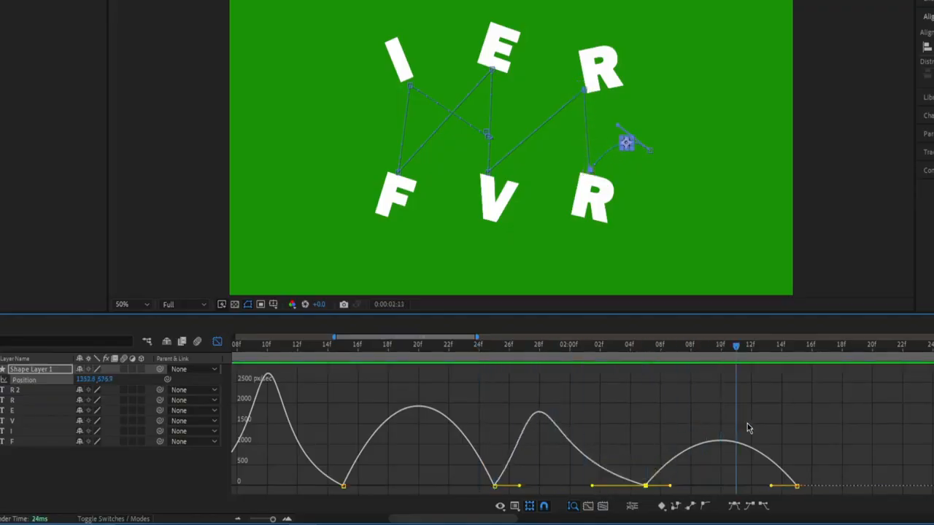
{"action": "left_click_drag", "start_coordinate": [768, 488], "coordinate": [783, 487]}
{"action": "left_click_drag", "start_coordinate": [670, 486], "coordinate": [648, 488]}
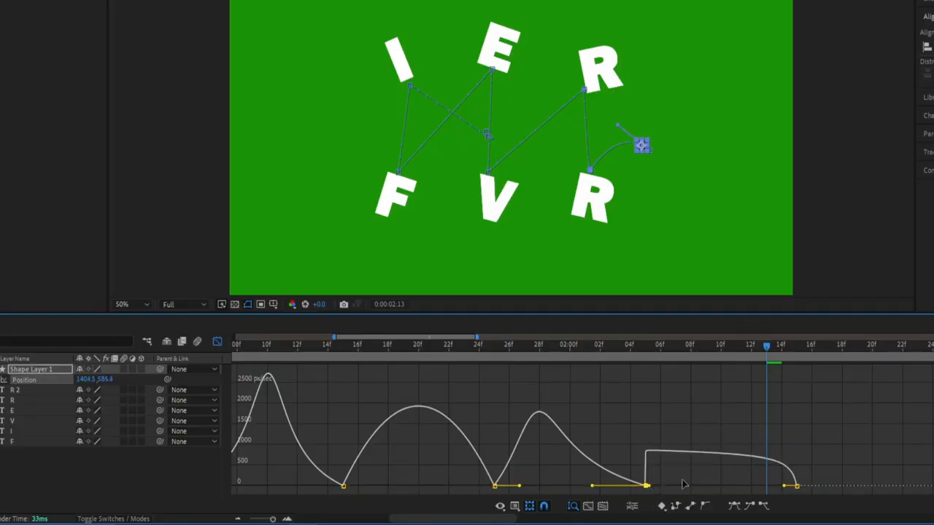
{"action": "left_click_drag", "start_coordinate": [784, 487], "coordinate": [797, 488]}
Preview the dot's bounce from the start, then switch from the speed graph back to the layer bars and deselect the layer
{"action": "left_click_drag", "start_coordinate": [765, 352], "coordinate": [66, 395]}
{"action": "key", "text": "space"}
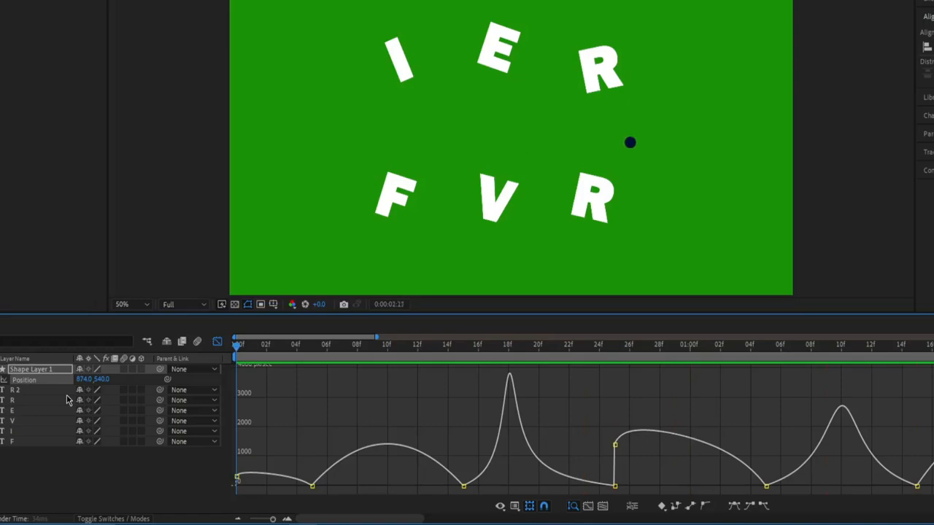
{"action": "key", "text": "shift+F3"}
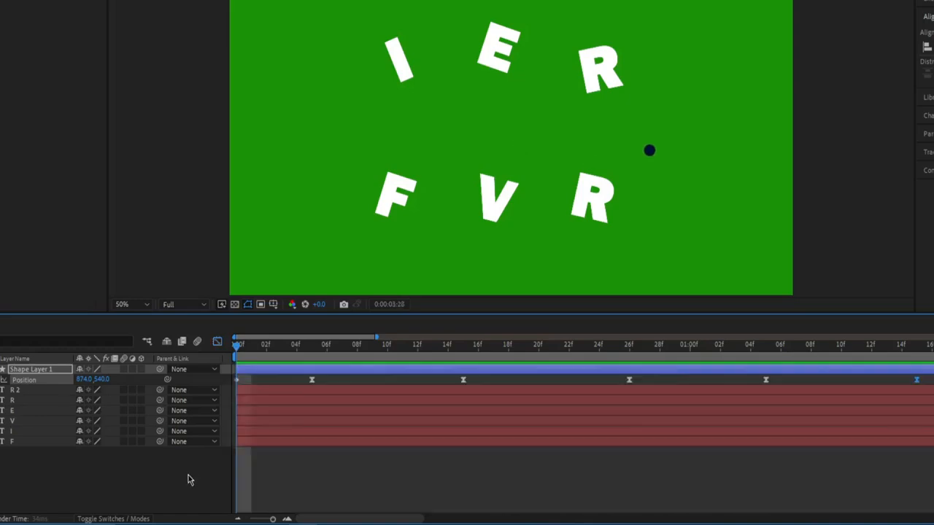
{"action": "left_click", "coordinate": [187, 479]}
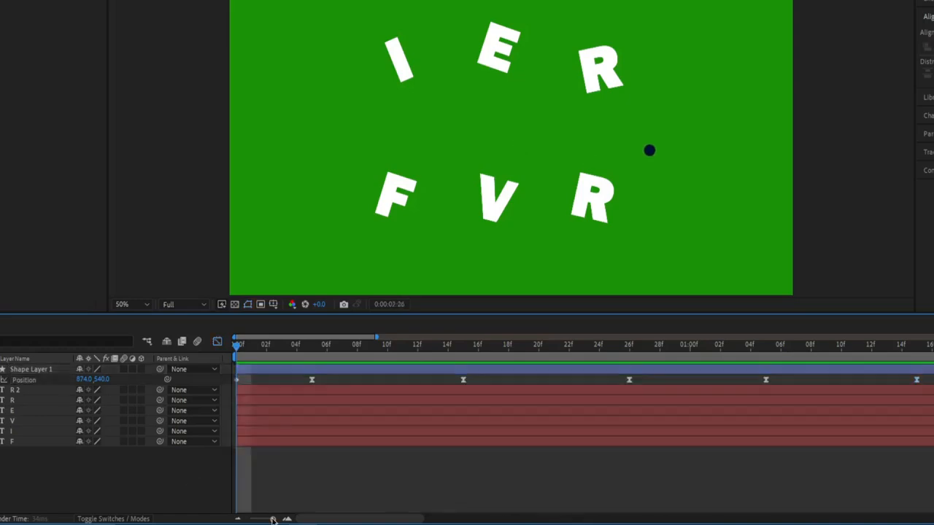
{"action": "left_click_drag", "start_coordinate": [270, 519], "coordinate": [253, 520]}
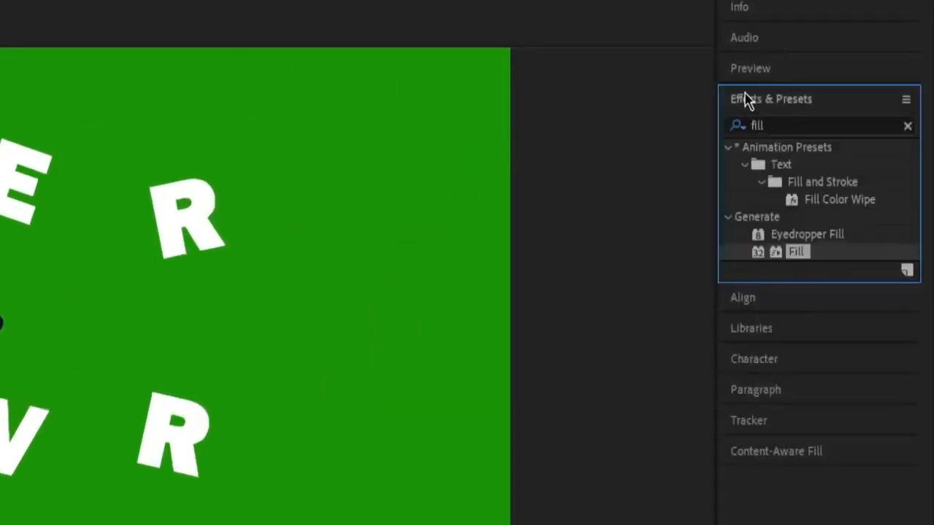
Apply the Echo effect to the dot layer, set its Echo Time to -0.001 seconds and change its Number Of Echoes
{"action": "left_click", "coordinate": [908, 127]}
{"action": "left_click", "coordinate": [825, 127]}
{"action": "type", "text": "echo"}
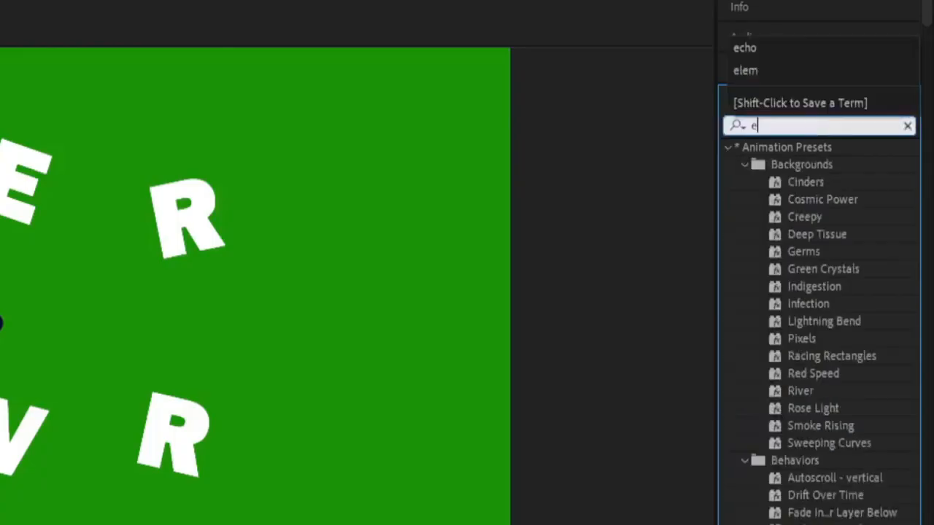
{"action": "left_click_drag", "start_coordinate": [767, 165], "coordinate": [114, 263]}
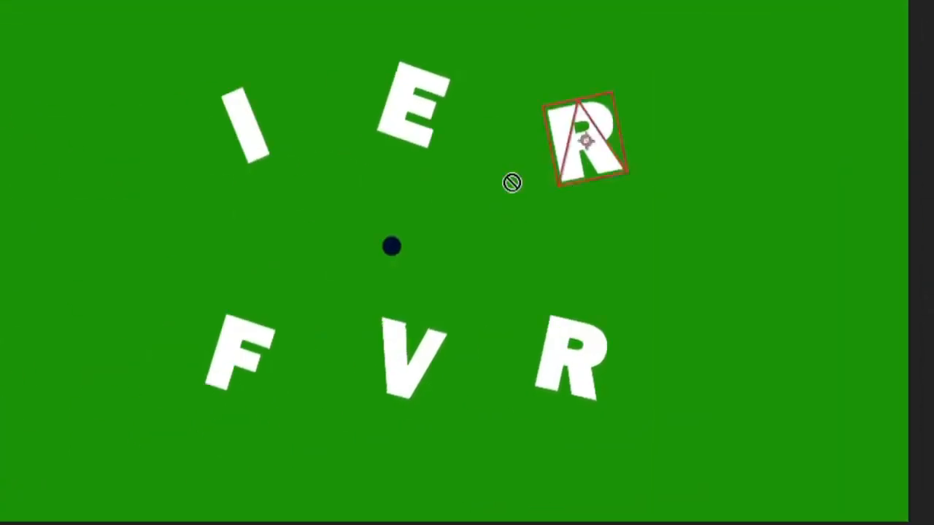
{"action": "left_click_drag", "start_coordinate": [512, 182], "coordinate": [390, 250]}
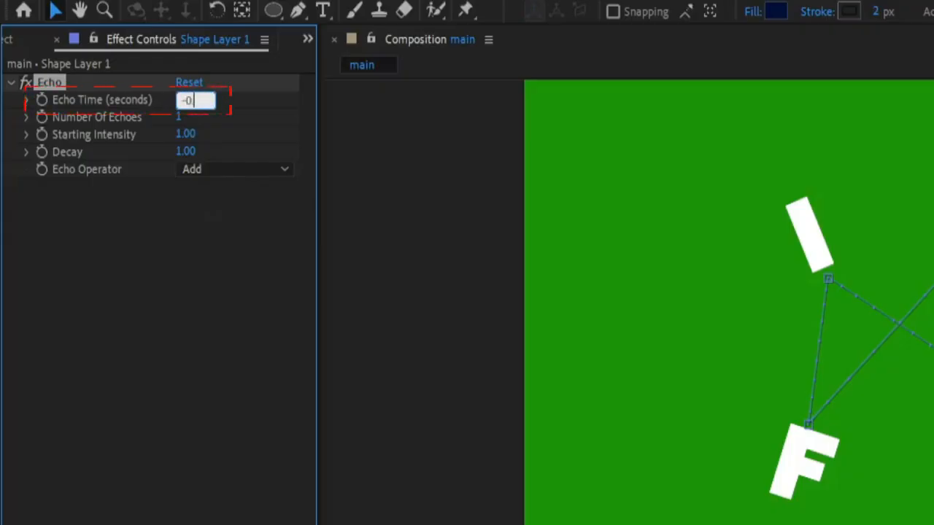
{"action": "key", "text": "Return"}
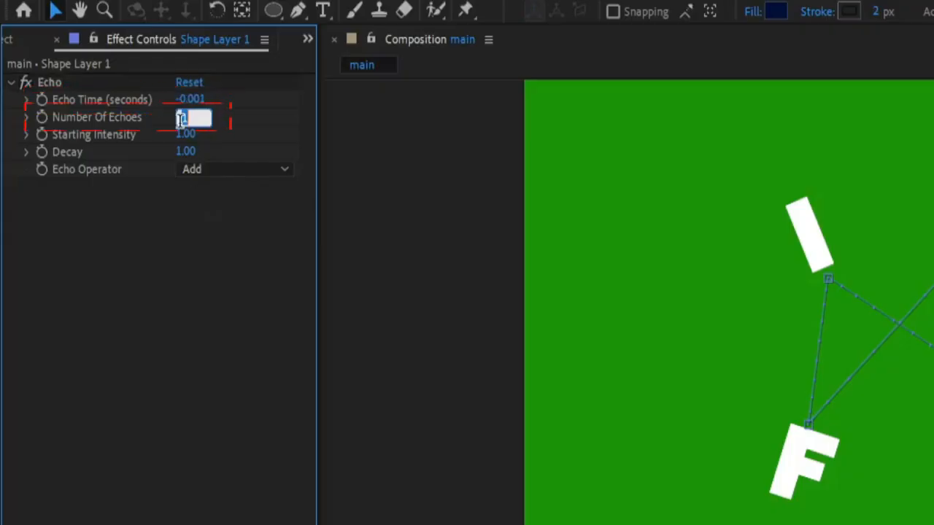
{"action": "key", "text": "Return"}
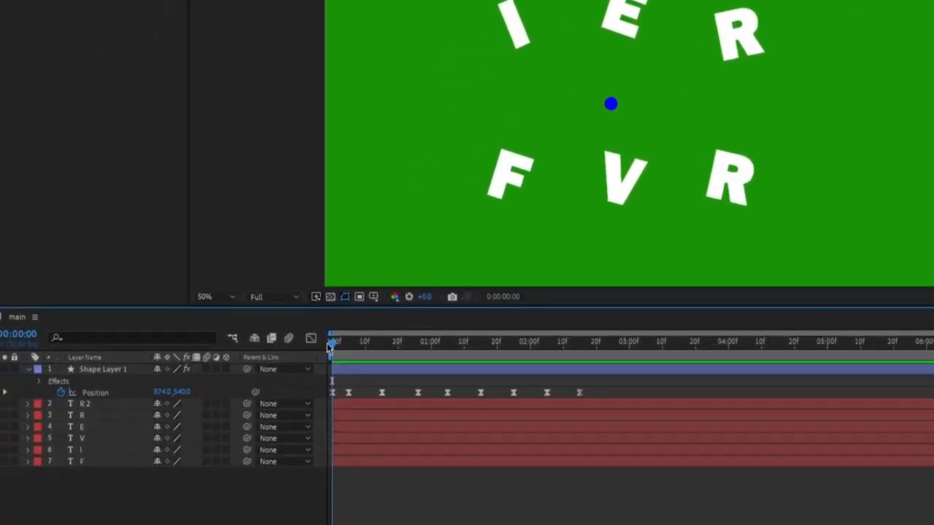
Reveal the I layer's animated properties and keyframe its Position and Rotation at 0:00:00:15, where the dot touches it
{"action": "left_click_drag", "start_coordinate": [378, 343], "coordinate": [381, 344]}
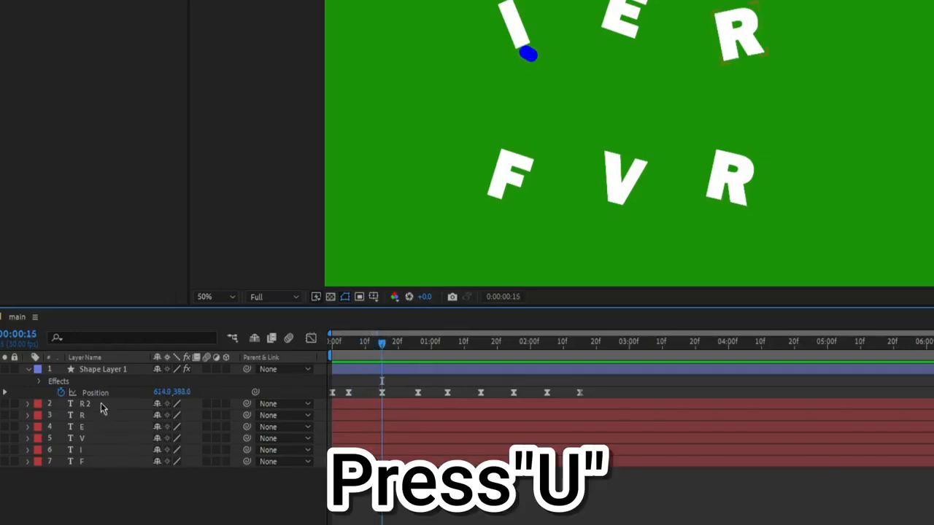
{"action": "left_click", "coordinate": [92, 451]}
{"action": "key", "text": "u"}
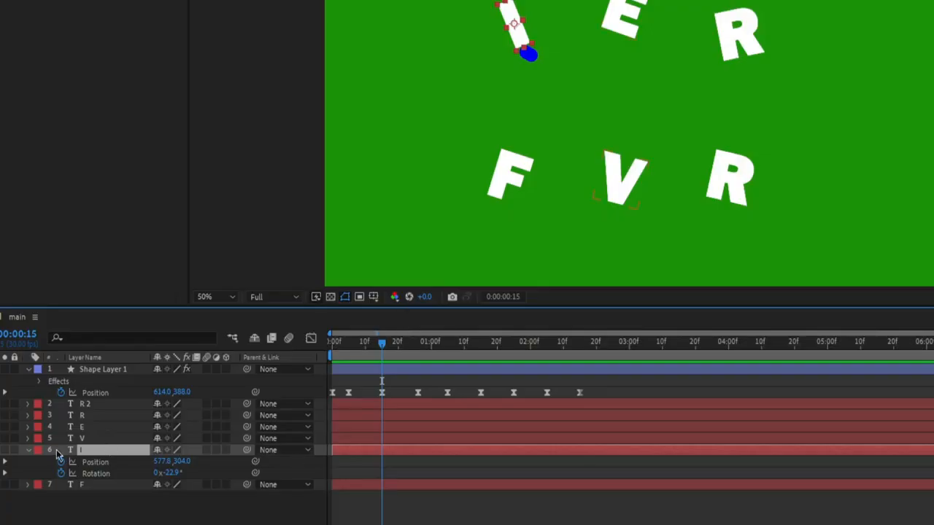
{"action": "left_click", "coordinate": [8, 462]}
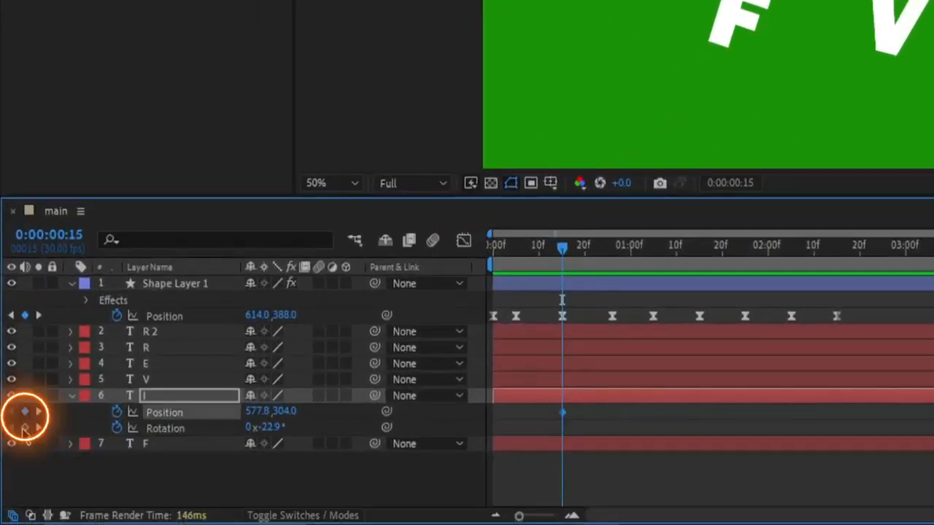
{"action": "left_click", "coordinate": [24, 428]}
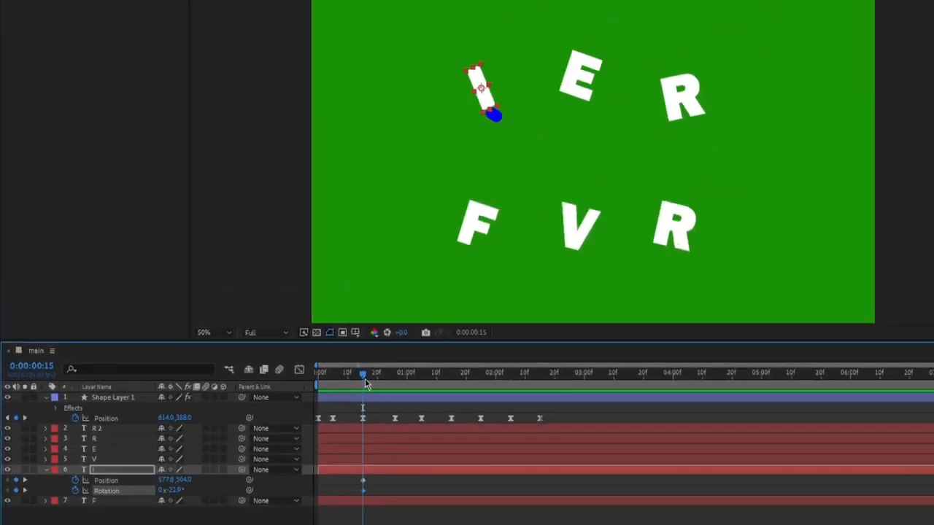
Keyframe the I pushed up and to the left at 0:00:00:17 with its Rotation at about -55.7°, using eased keyframes
{"action": "left_click_drag", "start_coordinate": [565, 255], "coordinate": [570, 255]}
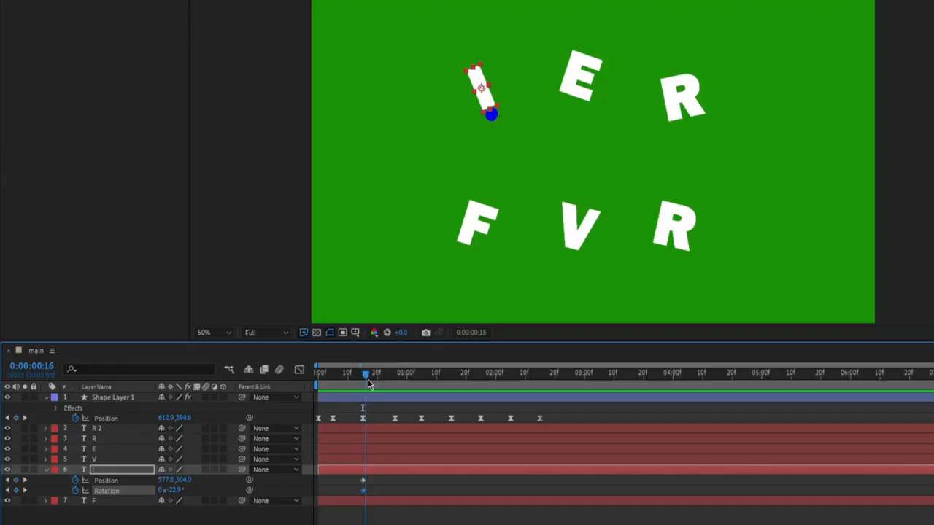
{"action": "left_click", "coordinate": [16, 480]}
{"action": "left_click", "coordinate": [16, 490]}
{"action": "left_click", "coordinate": [101, 516]}
{"action": "left_click_drag", "start_coordinate": [479, 87], "coordinate": [437, 52]}
{"action": "left_click_drag", "start_coordinate": [174, 493], "coordinate": [162, 492]}
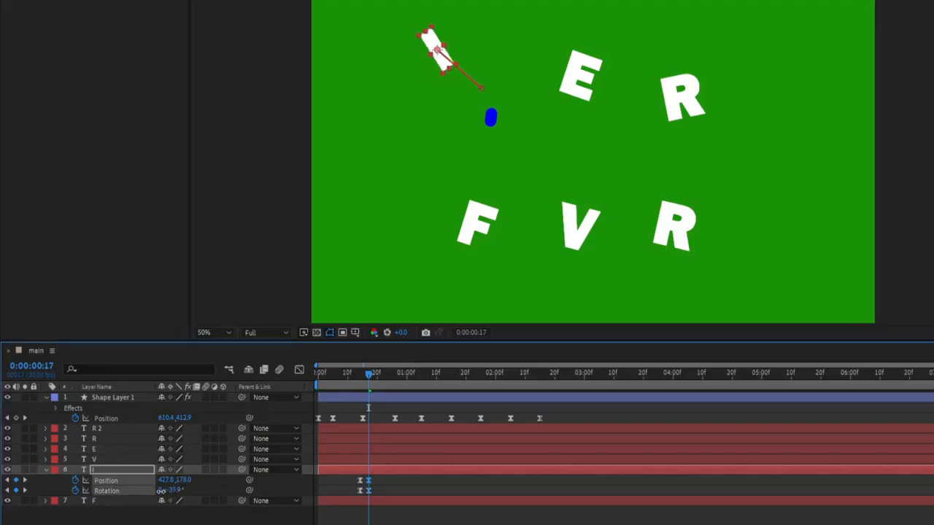
{"action": "left_click", "coordinate": [168, 515]}
Reveal the F layer's animated properties and keyframe its Position and Rotation at 0:00:00:25, where the dot reaches it
{"action": "left_click_drag", "start_coordinate": [369, 376], "coordinate": [392, 375]}
{"action": "left_click", "coordinate": [491, 114]}
{"action": "left_click", "coordinate": [360, 378]}
{"action": "key", "text": "F2"}
{"action": "left_click", "coordinate": [94, 501]}
{"action": "key", "text": "u"}
{"action": "left_click", "coordinate": [476, 229]}
{"action": "left_click_drag", "start_coordinate": [467, 510], "coordinate": [391, 523]}
{"action": "key", "text": "alt+Left"}
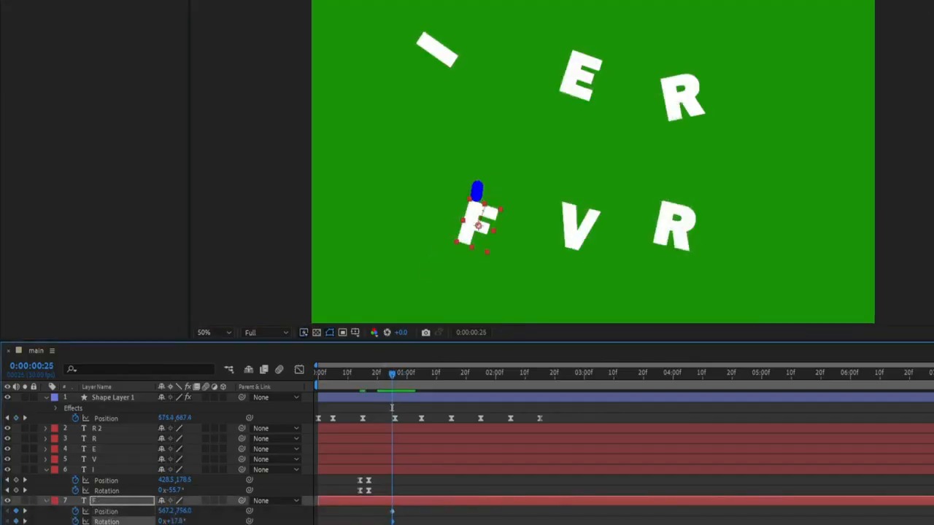
Keyframe the F pushed down and to the left, rotated to about -14.2°, shift those end keyframes to 0:00:00:29, and preview
{"action": "key", "text": "equal"}
{"action": "key", "text": "Page_Down"}
{"action": "key", "text": "Page_Down"}
{"action": "left_click_drag", "start_coordinate": [478, 226], "coordinate": [445, 263]}
{"action": "key", "text": "w"}
{"action": "left_click_drag", "start_coordinate": [444, 262], "coordinate": [421, 272]}
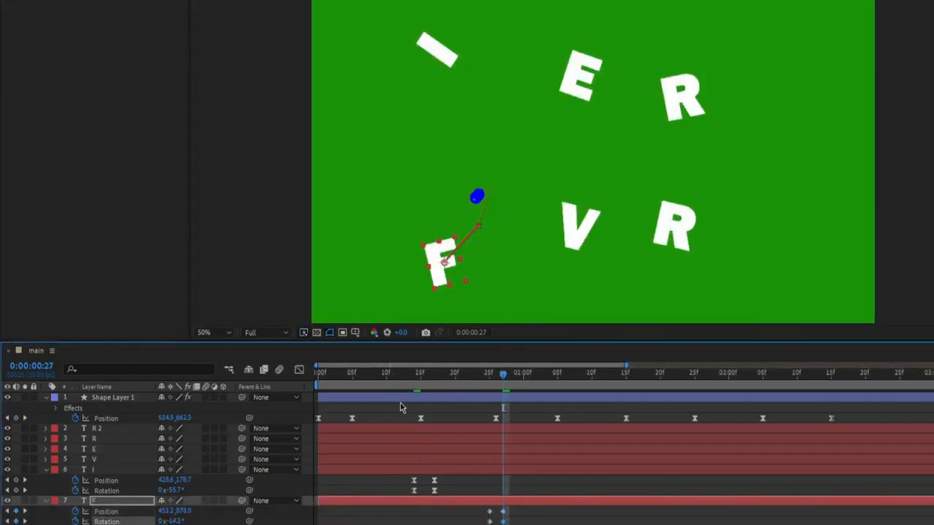
{"action": "left_click_drag", "start_coordinate": [503, 515], "coordinate": [515, 515]}
{"action": "key", "text": "space"}
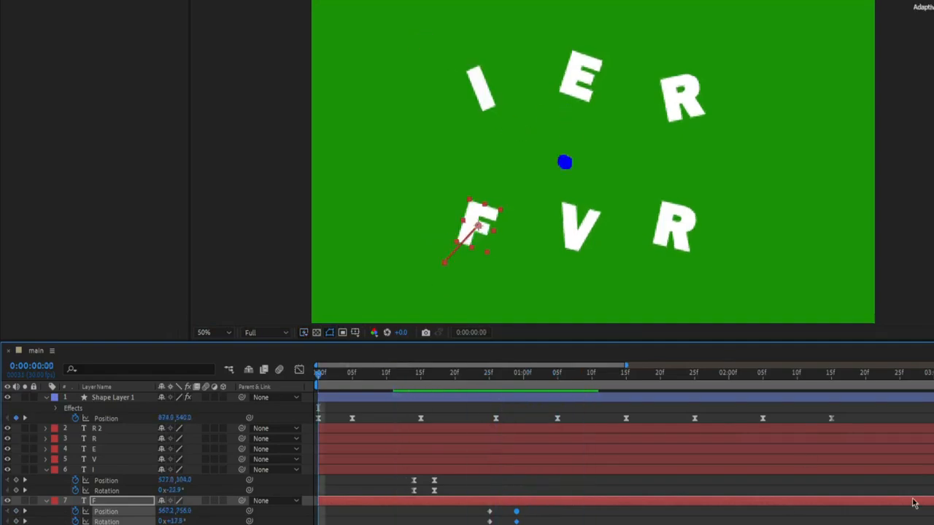
Collapse the F and I layers, reveal the E layer's animated properties, and keyframe its Position and Rotation at 0:00:01:04, where the dot reaches it
{"action": "left_click", "coordinate": [46, 501]}
{"action": "left_click", "coordinate": [46, 469]}
{"action": "left_click", "coordinate": [95, 449]}
{"action": "key", "text": "u"}
{"action": "key", "text": "Page_Down"}
{"action": "key", "text": "Page_Up"}
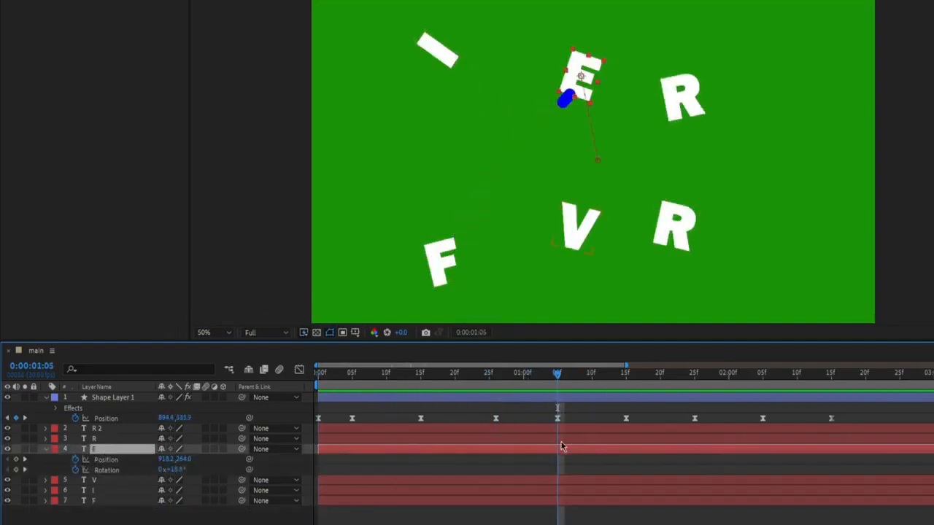
{"action": "left_click", "coordinate": [16, 470]}
{"action": "left_click", "coordinate": [16, 460]}
Keyframe the E pushed up and to the right at 0:00:01:06 with its Rotation at about -5.7°, using eased keyframes
{"action": "left_click_drag", "start_coordinate": [551, 375], "coordinate": [571, 378]}
{"action": "left_click", "coordinate": [16, 470]}
{"action": "left_click_drag", "start_coordinate": [583, 78], "coordinate": [610, 29]}
{"action": "left_click_drag", "start_coordinate": [177, 470], "coordinate": [164, 470]}
{"action": "left_click", "coordinate": [407, 375]}
{"action": "left_click_drag", "start_coordinate": [414, 400], "coordinate": [592, 409]}
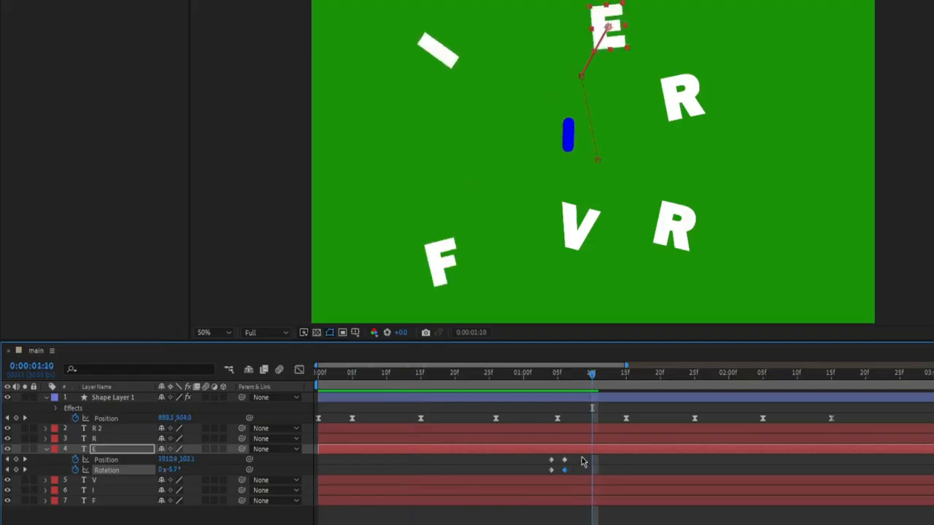
{"action": "left_click_drag", "start_coordinate": [582, 456], "coordinate": [546, 474]}
{"action": "key", "text": "F9"}
Reveal the V layer's animated properties and keyframe its Position and Rotation at 0:00:01:15 and 0:00:01:16
{"action": "left_click_drag", "start_coordinate": [592, 376], "coordinate": [626, 381]}
{"action": "left_click", "coordinate": [102, 460]}
{"action": "key", "text": "u"}
{"action": "left_click", "coordinate": [16, 470]}
{"action": "left_click", "coordinate": [16, 480]}
{"action": "left_click", "coordinate": [16, 470]}
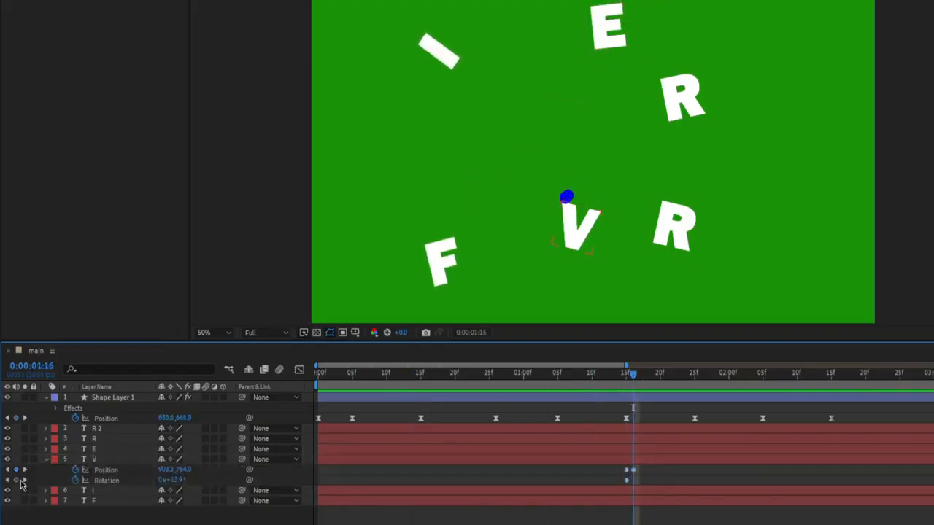
{"action": "left_click", "coordinate": [16, 481]}
Push the V's end pose down and to the left, rotate it counterclockwise, and spread its keyframes to 0:00:01:14 and 0:00:01:20
{"action": "left_click_drag", "start_coordinate": [574, 226], "coordinate": [559, 262]}
{"action": "left_click_drag", "start_coordinate": [177, 481], "coordinate": [127, 480]}
{"action": "left_click_drag", "start_coordinate": [612, 377], "coordinate": [634, 378]}
{"action": "mouse_move", "coordinate": [609, 468]}
{"action": "left_mouse_down"}
{"action": "mouse_move", "coordinate": [632, 484]}
{"action": "mouse_move", "coordinate": [620, 475]}
{"action": "left_mouse_up"}
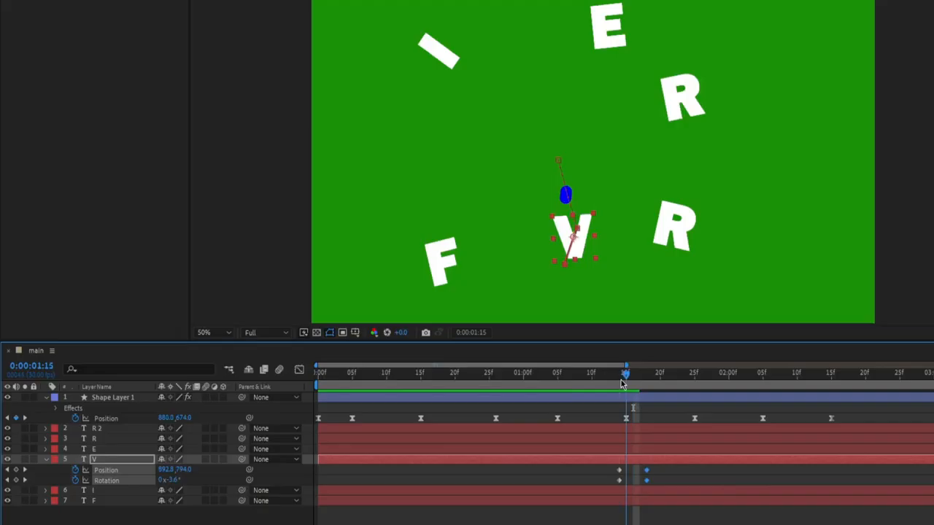
{"action": "left_click_drag", "start_coordinate": [625, 377], "coordinate": [646, 377]}
{"action": "left_click_drag", "start_coordinate": [647, 474], "coordinate": [660, 475]}
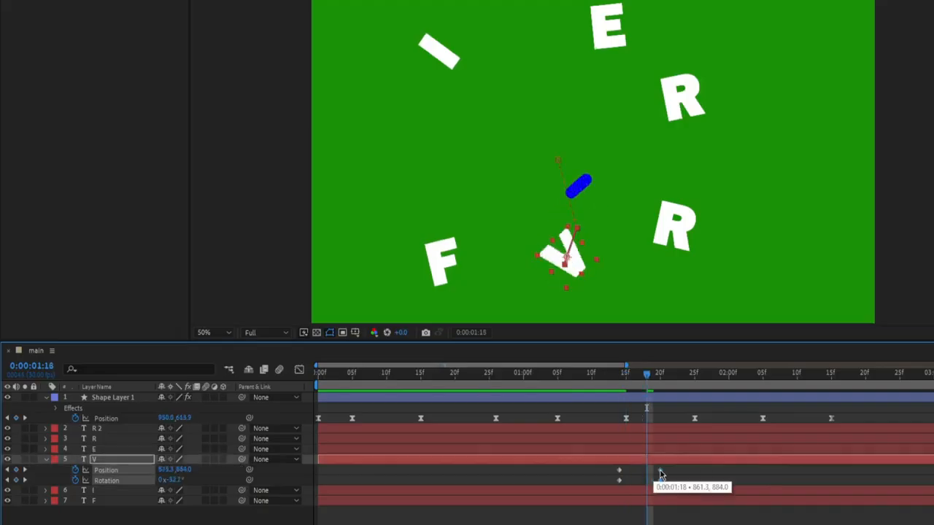
Ease the V layer's Position and Rotation hit keyframes and preview the motion
{"action": "left_click_drag", "start_coordinate": [647, 377], "coordinate": [694, 376]}
{"action": "left_click_drag", "start_coordinate": [674, 467], "coordinate": [613, 484]}
{"action": "key", "text": "F9"}
{"action": "key", "text": "space"}
{"action": "left_click", "coordinate": [46, 459]}
{"action": "left_click", "coordinate": [46, 439]}
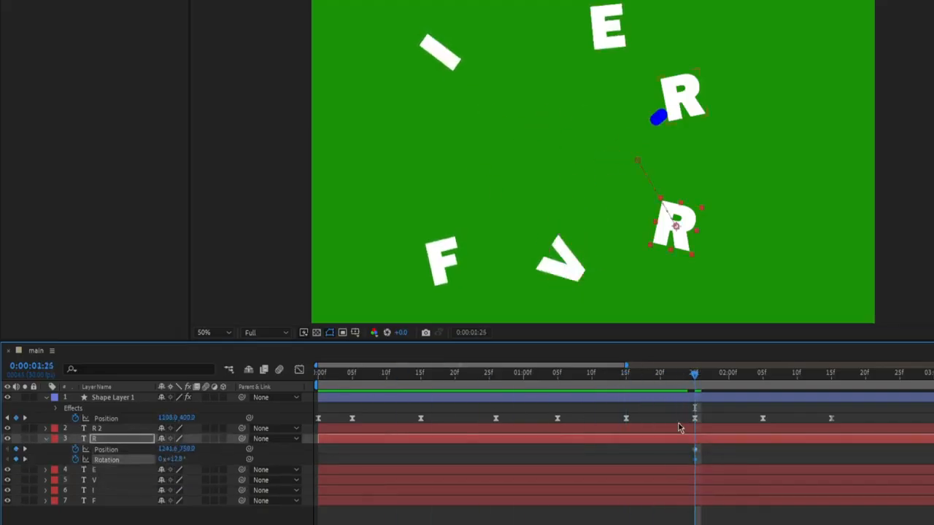
{"action": "left_click_drag", "start_coordinate": [695, 460], "coordinate": [688, 460]}
{"action": "left_click_drag", "start_coordinate": [695, 377], "coordinate": [701, 377]}
{"action": "key", "text": "ctrl+c"}
{"action": "key", "text": "ctrl+v"}
{"action": "left_click_drag", "start_coordinate": [690, 97], "coordinate": [710, 84]}
{"action": "key", "text": "ctrl+z"}
{"action": "left_click", "coordinate": [46, 438]}
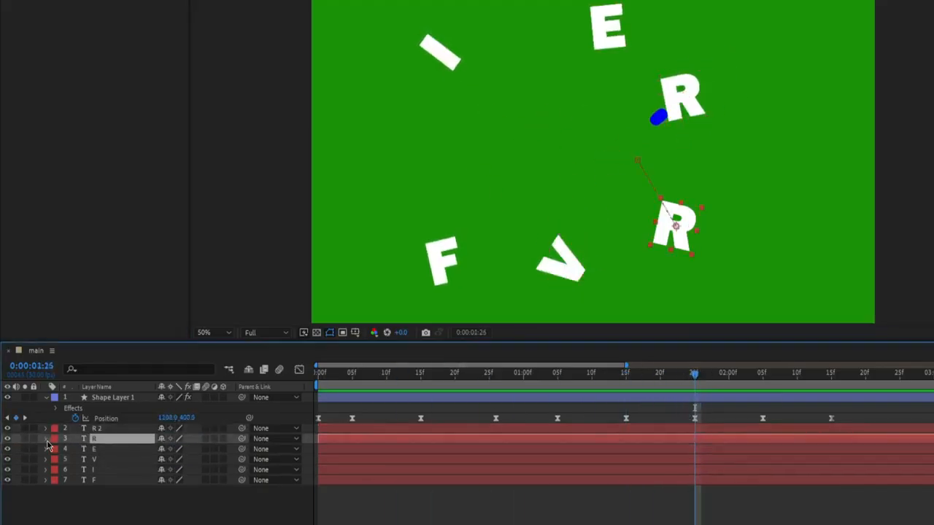
Reveal the R 2 layer's animated properties and keyframe it from 0:00:01:24 to 0:00:01:26, pushed up and to the right and rotated counterclockwise
{"action": "left_click", "coordinate": [46, 429]}
{"action": "mouse_move", "coordinate": [701, 377]}
{"action": "left_mouse_down"}
{"action": "mouse_move", "coordinate": [688, 383]}
{"action": "mouse_move", "coordinate": [701, 378]}
{"action": "left_mouse_up"}
{"action": "left_click", "coordinate": [688, 450]}
{"action": "left_click", "coordinate": [684, 96]}
{"action": "left_click_drag", "start_coordinate": [685, 97], "coordinate": [735, 72]}
{"action": "left_click_drag", "start_coordinate": [174, 450], "coordinate": [157, 450]}
Rotate the R 2 layer's end pose further counterclockwise at 0:00:01:26 and ease its Position and Rotation keyframes
{"action": "key", "text": "F2"}
{"action": "left_click", "coordinate": [688, 378]}
{"action": "left_click", "coordinate": [696, 418]}
{"action": "key", "text": "F2"}
{"action": "left_click", "coordinate": [697, 376]}
{"action": "left_click_drag", "start_coordinate": [697, 378], "coordinate": [702, 378]}
{"action": "left_click", "coordinate": [701, 439]}
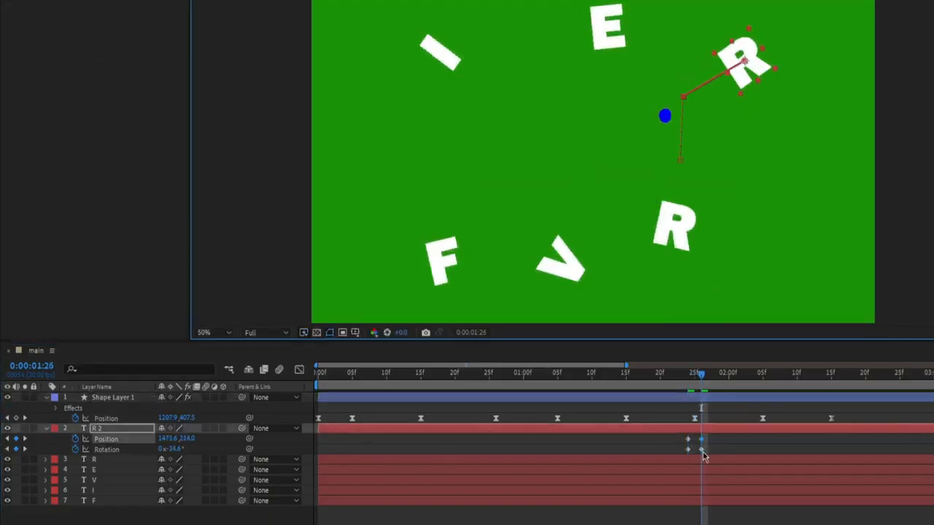
{"action": "left_click_drag", "start_coordinate": [178, 450], "coordinate": [171, 452]}
{"action": "left_click_drag", "start_coordinate": [701, 378], "coordinate": [756, 378]}
{"action": "left_click", "coordinate": [670, 193]}
{"action": "key", "text": "F2"}
Collapse R 2, reveal the R layer's animated properties, and keyframe its Position and Rotation at 0:00:02:04, where the dot reaches it
{"action": "left_click", "coordinate": [46, 429]}
{"action": "left_click", "coordinate": [46, 438]}
{"action": "left_click", "coordinate": [16, 450]}
{"action": "left_click", "coordinate": [16, 460]}
{"action": "left_click", "coordinate": [772, 377]}
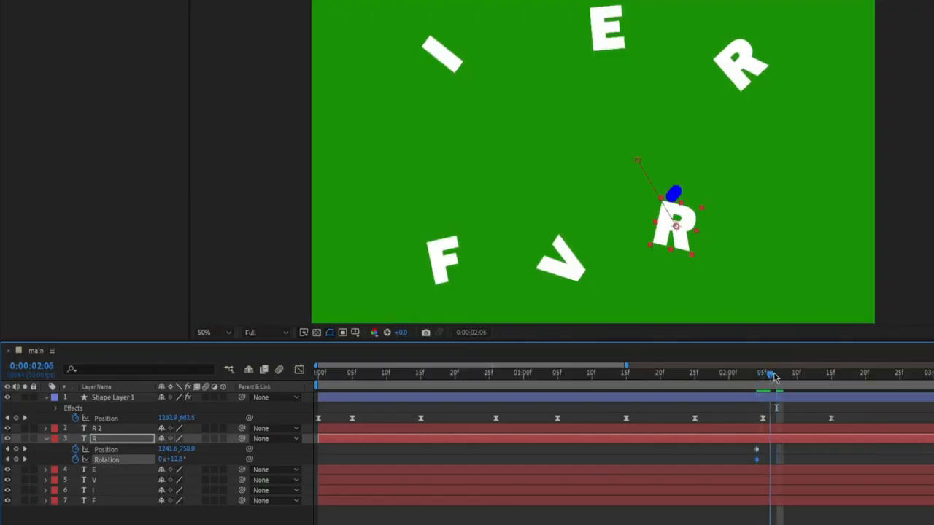
Keyframe the lower R pushed down and to the left, rotated counterclockwise, at 0:00:02:08, ease its keyframes, and preview the animation
{"action": "key", "text": "ctrl+v"}
{"action": "left_click_drag", "start_coordinate": [676, 221], "coordinate": [664, 250]}
{"action": "left_click_drag", "start_coordinate": [176, 460], "coordinate": [159, 463]}
{"action": "left_click", "coordinate": [756, 378]}
{"action": "left_click_drag", "start_coordinate": [770, 450], "coordinate": [784, 449]}
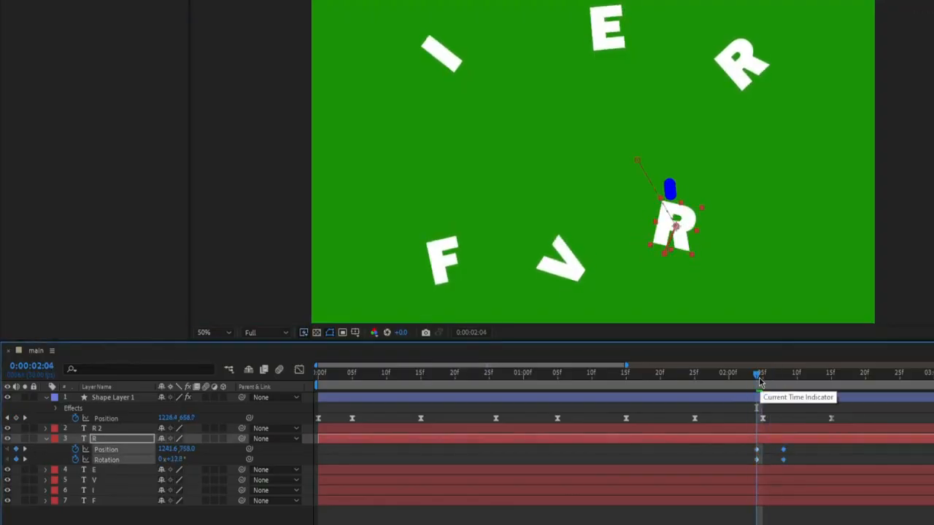
{"action": "key", "text": "F2"}
{"action": "mouse_move", "coordinate": [757, 378]}
{"action": "left_mouse_down"}
{"action": "mouse_move", "coordinate": [786, 380]}
{"action": "mouse_move", "coordinate": [757, 379]}
{"action": "left_mouse_up"}
{"action": "left_click_drag", "start_coordinate": [794, 464], "coordinate": [750, 446]}
{"action": "key", "text": "F9"}
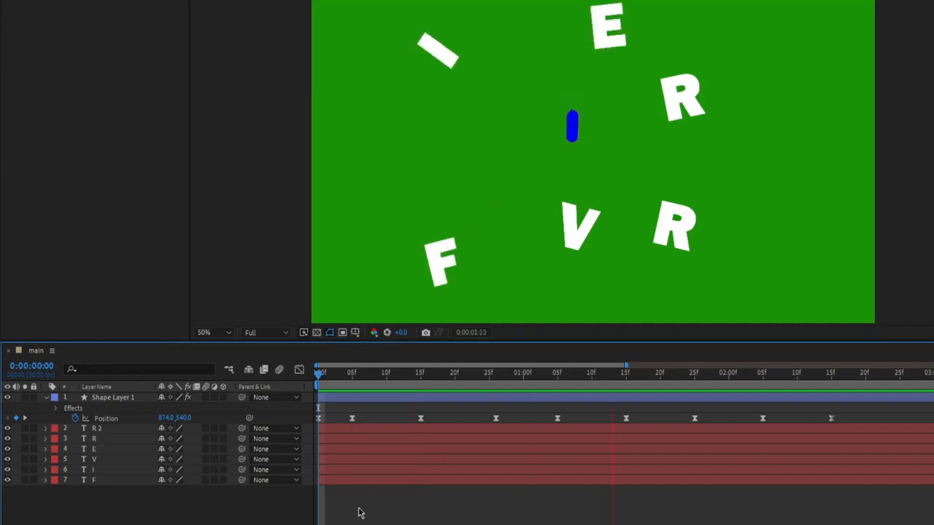
{"action": "key", "text": "space"}
Reveal all letter layers' keyframes, delete the late scattered-pose keyframes, ease the aligned-pose ones at 0:00:08:16, and preview
{"action": "left_click_drag", "start_coordinate": [111, 508], "coordinate": [154, 433]}
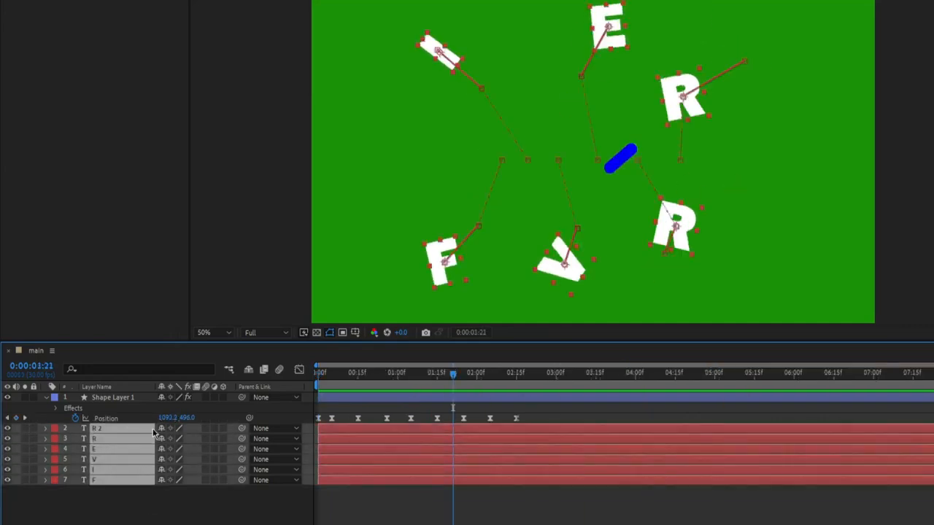
{"action": "key", "text": "u"}
{"action": "left_click_drag", "start_coordinate": [452, 377], "coordinate": [933, 437]}
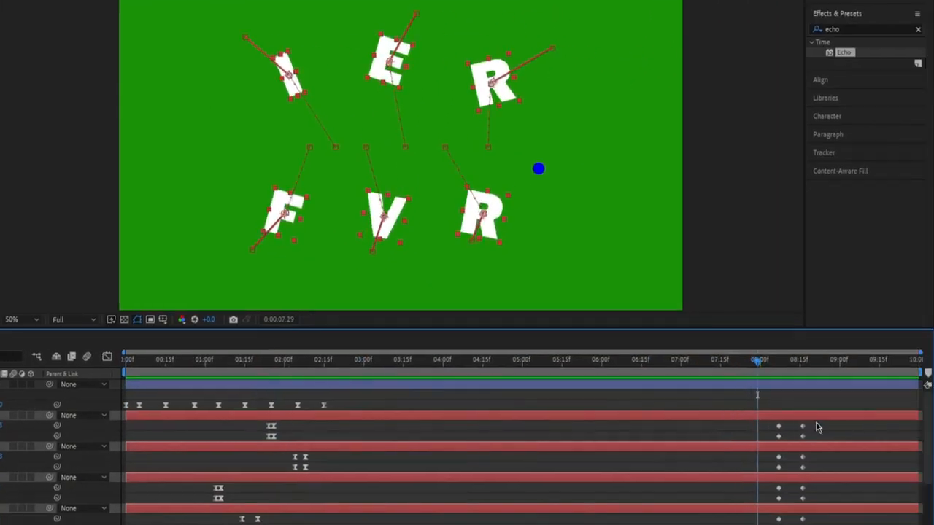
{"action": "scroll", "coordinate": [817, 428], "scroll_direction": "down", "scroll_amount": 3}
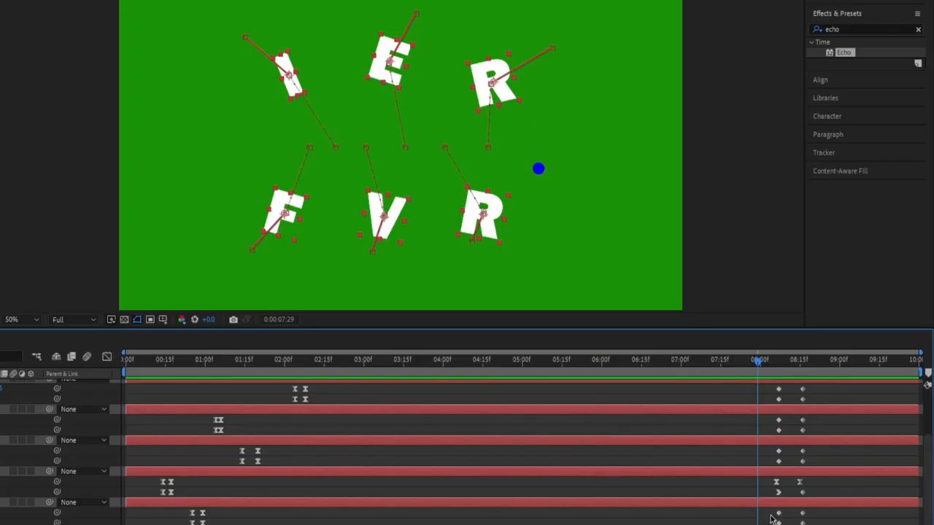
{"action": "left_click_drag", "start_coordinate": [770, 519], "coordinate": [801, 487]}
{"action": "key", "text": "Delete"}
{"action": "key", "text": "F9"}
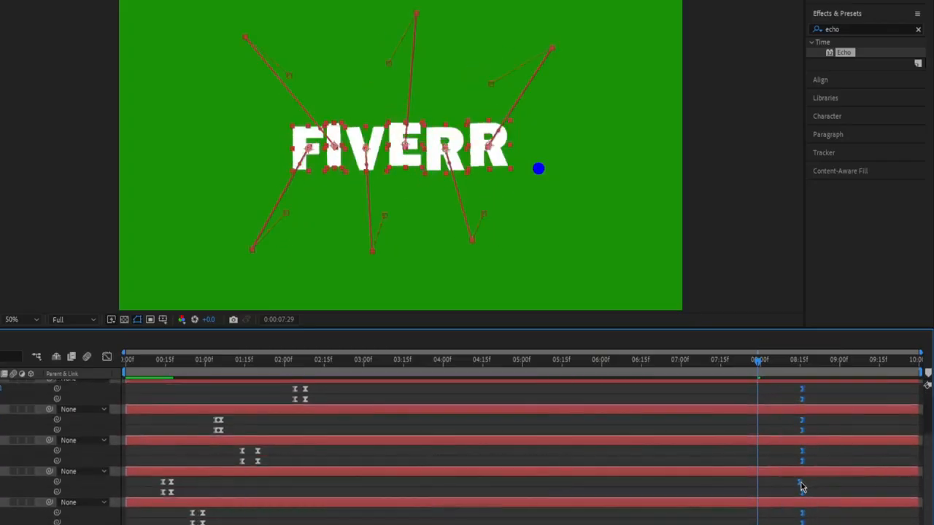
{"action": "left_click", "coordinate": [803, 486]}
{"action": "key", "text": "space"}
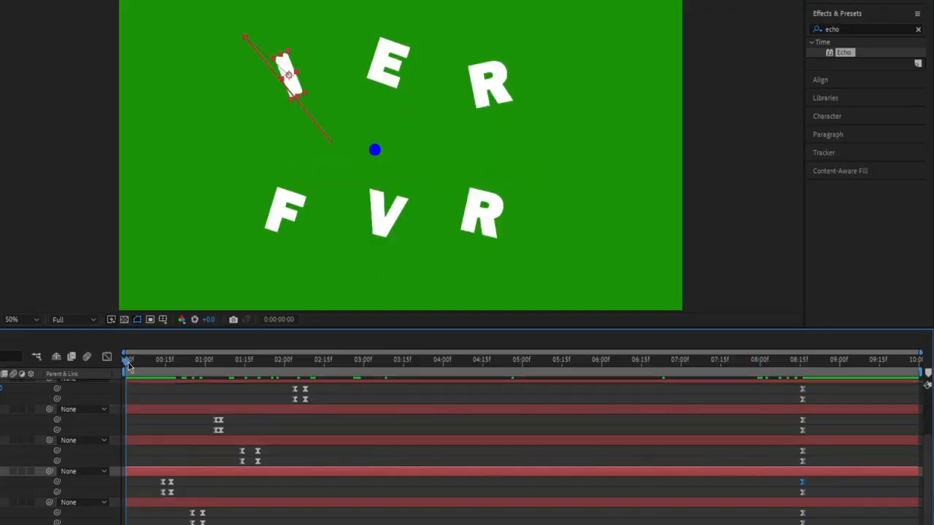
Bring the aligned-pose keyframes earlier, to about 0:00:01:05 for the I and 0:00:01:12 for the F
{"action": "left_click", "coordinate": [228, 485]}
{"action": "mouse_move", "coordinate": [203, 363]}
{"action": "left_mouse_down"}
{"action": "mouse_move", "coordinate": [182, 364]}
{"action": "mouse_move", "coordinate": [203, 363]}
{"action": "left_mouse_up"}
{"action": "left_click_drag", "start_coordinate": [816, 479], "coordinate": [502, 488]}
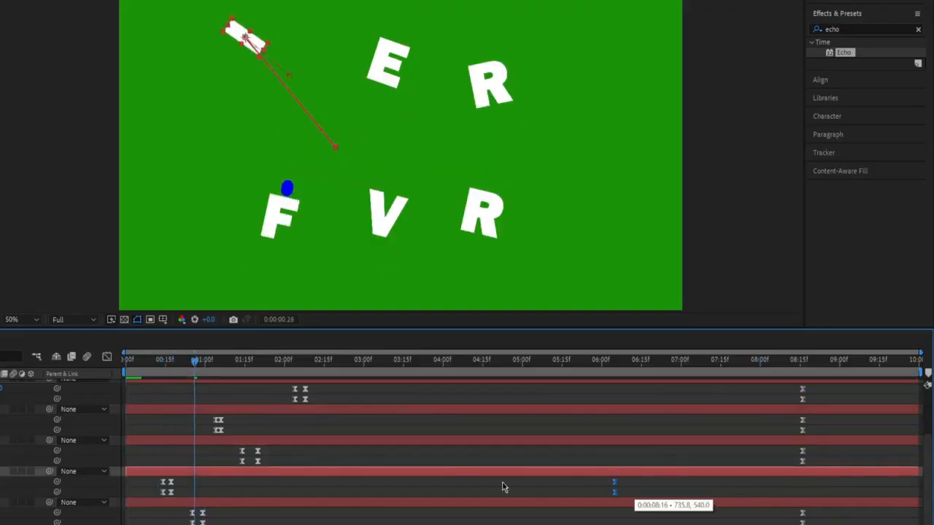
{"action": "left_click_drag", "start_coordinate": [295, 487], "coordinate": [222, 488]}
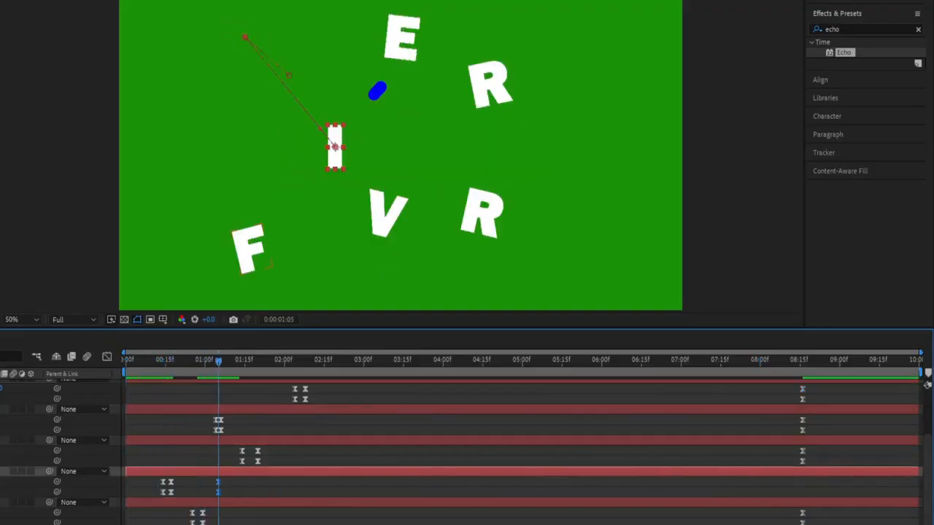
{"action": "left_click", "coordinate": [673, 501]}
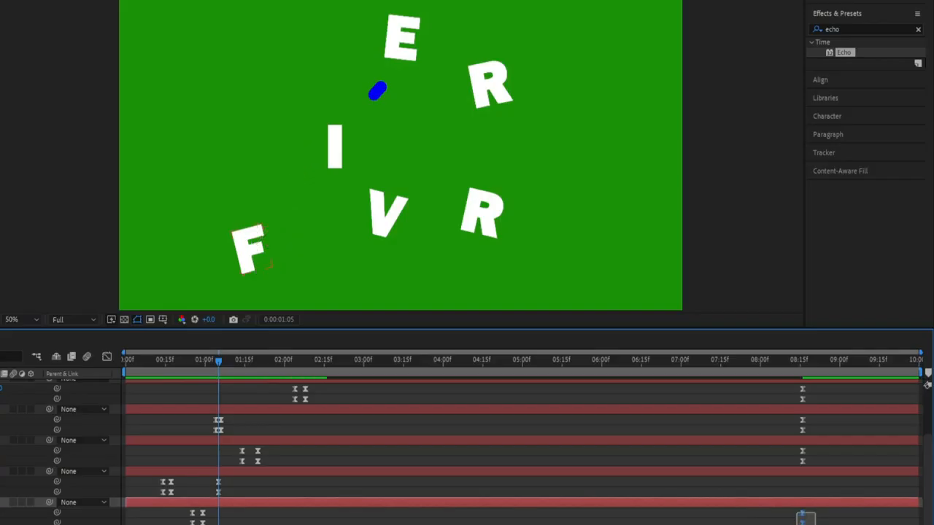
{"action": "left_click_drag", "start_coordinate": [803, 518], "coordinate": [659, 521]}
{"action": "left_click_drag", "start_coordinate": [281, 521], "coordinate": [236, 518]}
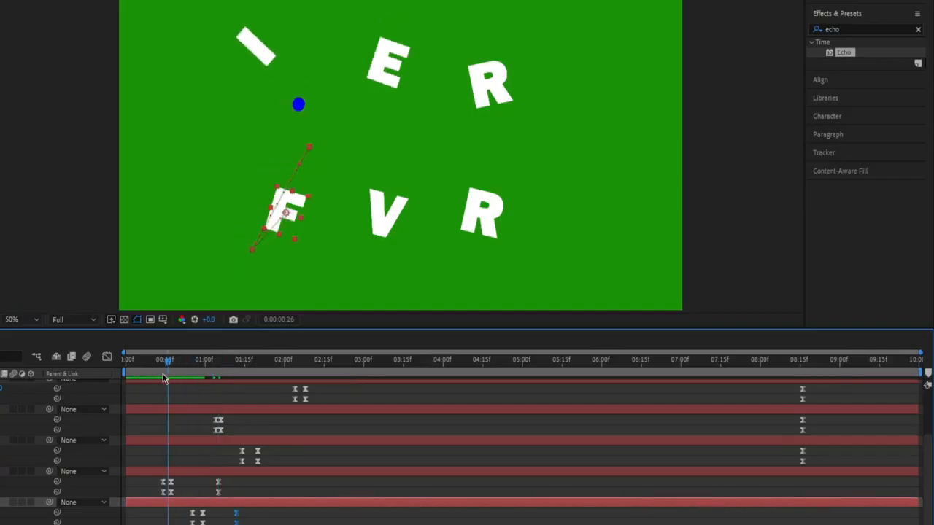
Retime the I layer, shifting its knocked-away keyframes to about 0:00:00:21 and its aligned-pose keyframes to about 0:00:01:12
{"action": "left_click_drag", "start_coordinate": [214, 365], "coordinate": [162, 375]}
{"action": "left_click_drag", "start_coordinate": [170, 478], "coordinate": [154, 494]}
{"action": "left_click_drag", "start_coordinate": [162, 365], "coordinate": [152, 377]}
{"action": "key", "text": "ctrl+v"}
{"action": "key", "text": "ctrl+z"}
{"action": "left_click_drag", "start_coordinate": [179, 477], "coordinate": [169, 495]}
{"action": "left_click_drag", "start_coordinate": [171, 492], "coordinate": [182, 492]}
{"action": "left_click_drag", "start_coordinate": [165, 366], "coordinate": [209, 364]}
{"action": "left_click_drag", "start_coordinate": [230, 478], "coordinate": [215, 493]}
{"action": "left_click_drag", "start_coordinate": [218, 490], "coordinate": [237, 491]}
{"action": "left_click_drag", "start_coordinate": [184, 369], "coordinate": [236, 371]}
Shift the aligned-pose keyframes of the F to about 0:00:01:18 and those of the E to about 0:00:02:02
{"action": "left_click", "coordinate": [248, 425]}
{"action": "left_click_drag", "start_coordinate": [245, 509], "coordinate": [229, 524]}
{"action": "left_click_drag", "start_coordinate": [236, 514], "coordinate": [252, 513]}
{"action": "left_click_drag", "start_coordinate": [212, 368], "coordinate": [260, 362]}
{"action": "left_click_drag", "start_coordinate": [818, 415], "coordinate": [791, 435]}
{"action": "left_click_drag", "start_coordinate": [802, 425], "coordinate": [281, 430]}
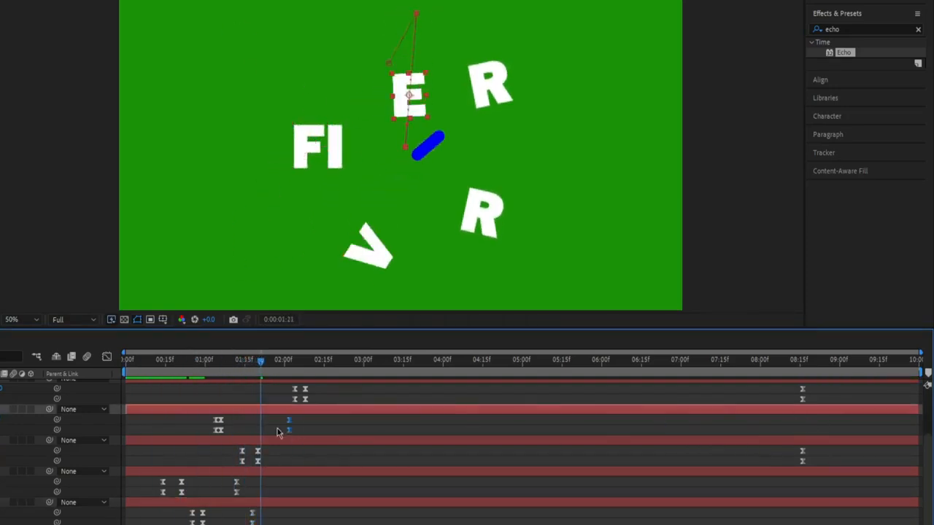
{"action": "left_click_drag", "start_coordinate": [223, 367], "coordinate": [306, 369]}
Shift the V layer's aligned-pose Position and Rotation keyframes to about 0:00:02:03
{"action": "left_click", "coordinate": [314, 440]}
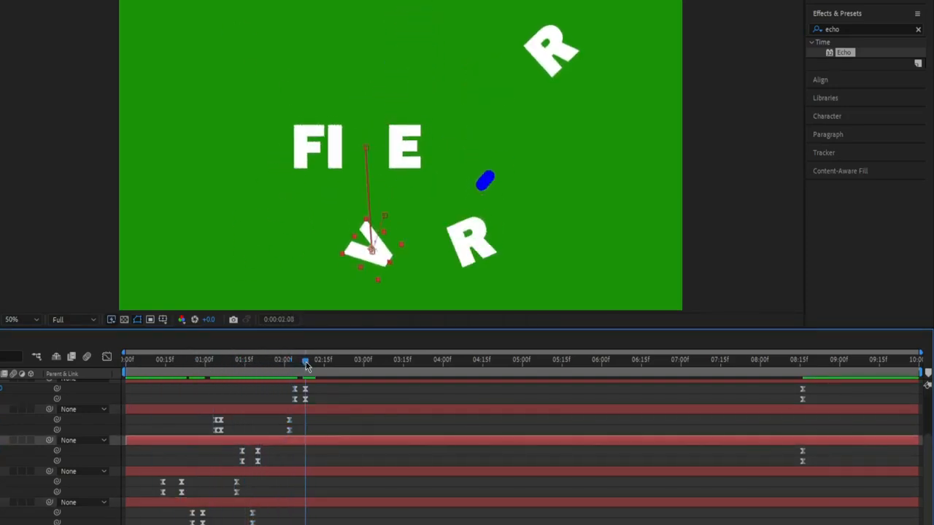
{"action": "left_click_drag", "start_coordinate": [817, 445], "coordinate": [793, 467]}
{"action": "left_click_drag", "start_coordinate": [803, 452], "coordinate": [297, 461]}
{"action": "left_click_drag", "start_coordinate": [305, 367], "coordinate": [295, 399]}
{"action": "left_click_drag", "start_coordinate": [305, 453], "coordinate": [292, 452]}
{"action": "mouse_move", "coordinate": [292, 367]}
{"action": "left_mouse_down"}
{"action": "mouse_move", "coordinate": [259, 375]}
{"action": "mouse_move", "coordinate": [284, 371]}
{"action": "left_mouse_up"}
Shift the upper R's aligned-pose Position and Rotation keyframes to about 0:00:02:21
{"action": "left_click", "coordinate": [482, 213]}
{"action": "left_click", "coordinate": [551, 51]}
{"action": "left_click_drag", "start_coordinate": [818, 416], "coordinate": [794, 436]}
{"action": "left_click_drag", "start_coordinate": [802, 423], "coordinate": [318, 421]}
{"action": "mouse_move", "coordinate": [306, 367]}
{"action": "left_mouse_down"}
{"action": "mouse_move", "coordinate": [324, 368]}
{"action": "mouse_move", "coordinate": [314, 369]}
{"action": "left_mouse_up"}
{"action": "left_click_drag", "start_coordinate": [318, 421], "coordinate": [340, 425]}
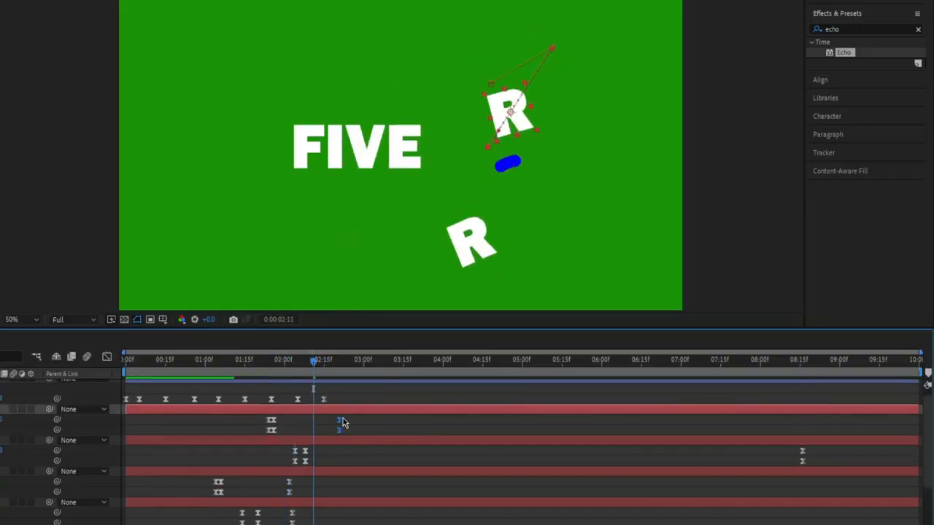
Shift the lower R's aligned-pose keyframes to about 0:00:02:18, collapse the layer properties, and preview the word assembling
{"action": "left_click_drag", "start_coordinate": [291, 369], "coordinate": [313, 369]}
{"action": "left_click_drag", "start_coordinate": [813, 446], "coordinate": [794, 467]}
{"action": "left_click_drag", "start_coordinate": [803, 452], "coordinate": [332, 454]}
{"action": "left_click_drag", "start_coordinate": [313, 368], "coordinate": [92, 387]}
{"action": "key", "text": "space"}
{"action": "key", "text": "u"}
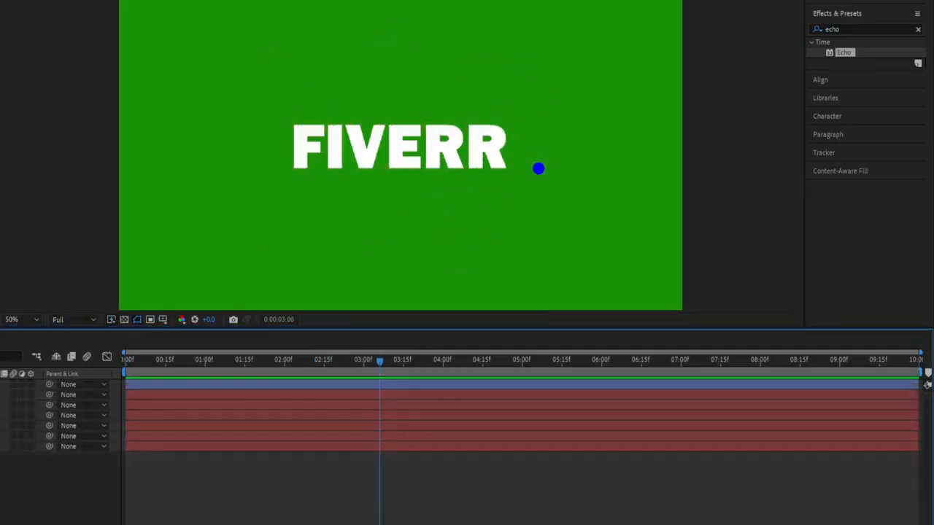
{"action": "key", "text": "space"}
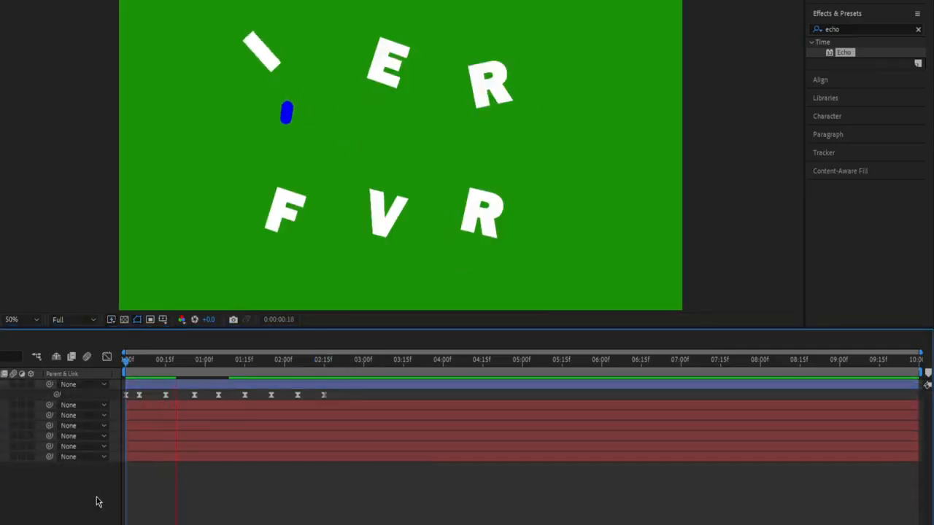
Move the dot's last Position keyframe to 0:00:03:05 and place the dot just right of the final R, near the baseline
{"action": "left_click", "coordinate": [219, 416]}
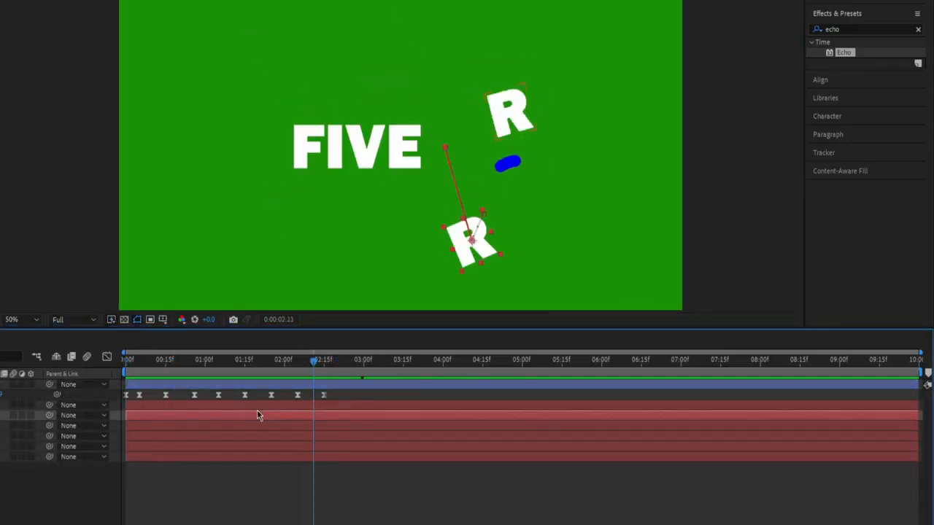
{"action": "mouse_move", "coordinate": [318, 369]}
{"action": "left_mouse_down"}
{"action": "mouse_move", "coordinate": [344, 363]}
{"action": "mouse_move", "coordinate": [329, 368]}
{"action": "left_mouse_up"}
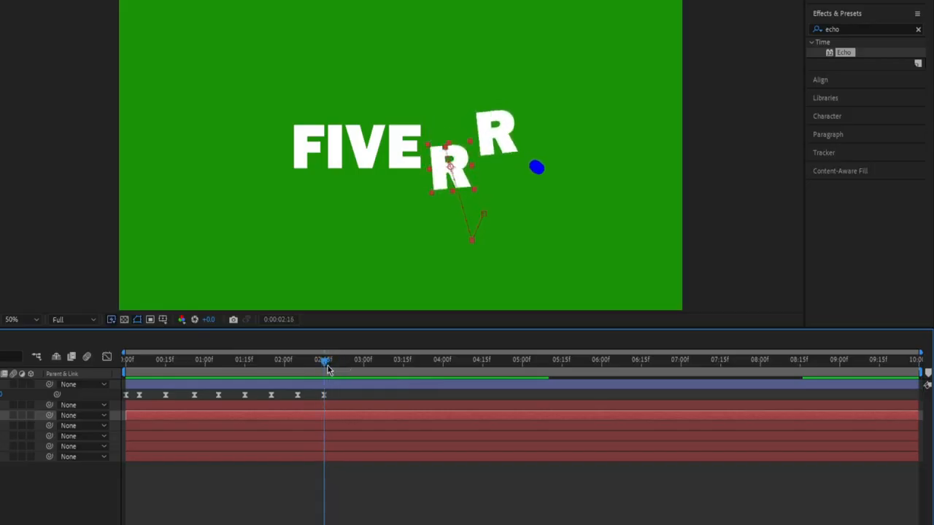
{"action": "left_click_drag", "start_coordinate": [537, 167], "coordinate": [479, 188]}
{"action": "left_click_drag", "start_coordinate": [371, 400], "coordinate": [381, 400]}
{"action": "scroll", "coordinate": [479, 188], "scroll_direction": "up", "scroll_amount": 1}
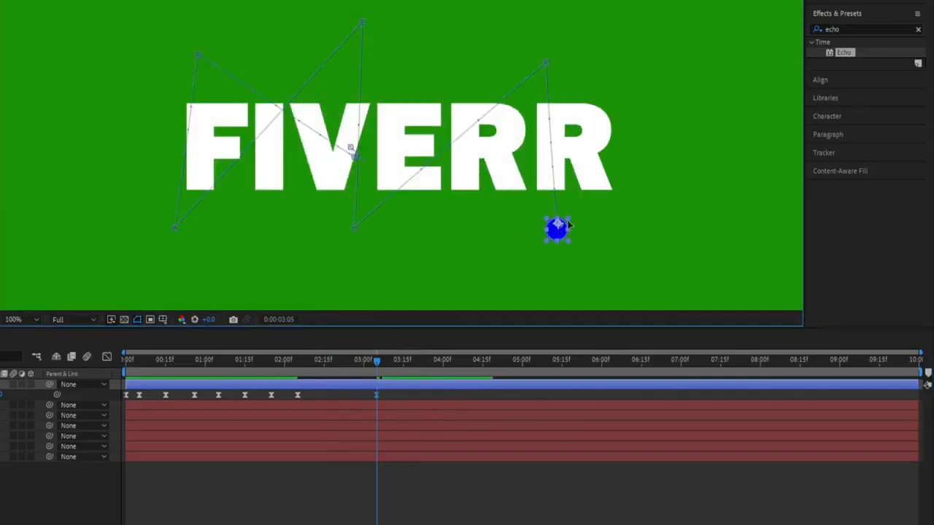
{"action": "left_click_drag", "start_coordinate": [558, 225], "coordinate": [645, 180]}
{"action": "left_click", "coordinate": [627, 226]}
{"action": "left_click", "coordinate": [635, 179]}
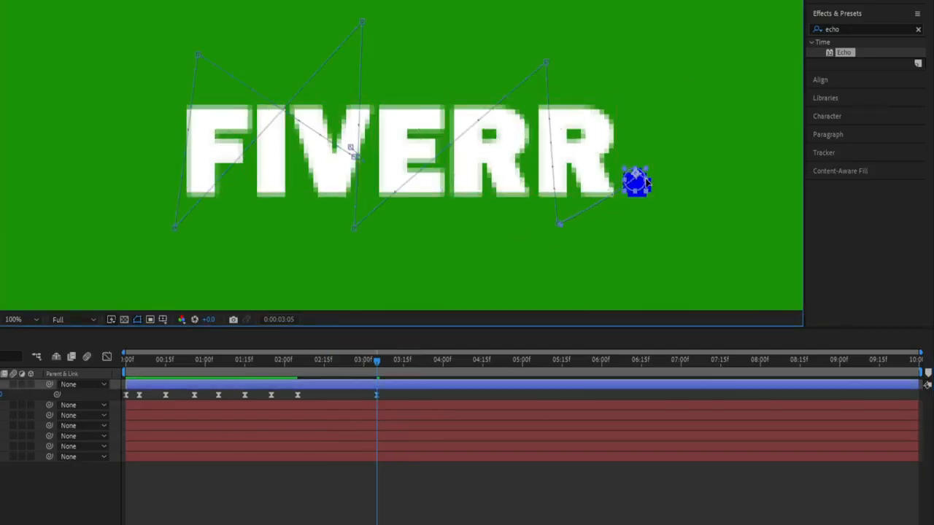
Bend the dot's final motion path segment into an upward arc and shift its last Position keyframe to about 0:00:02:11
{"action": "left_click_drag", "start_coordinate": [575, 156], "coordinate": [581, 111]}
{"action": "scroll", "coordinate": [468, 241], "scroll_direction": "down", "scroll_amount": 1}
{"action": "scroll", "coordinate": [369, 149], "scroll_direction": "down", "scroll_amount": 1}
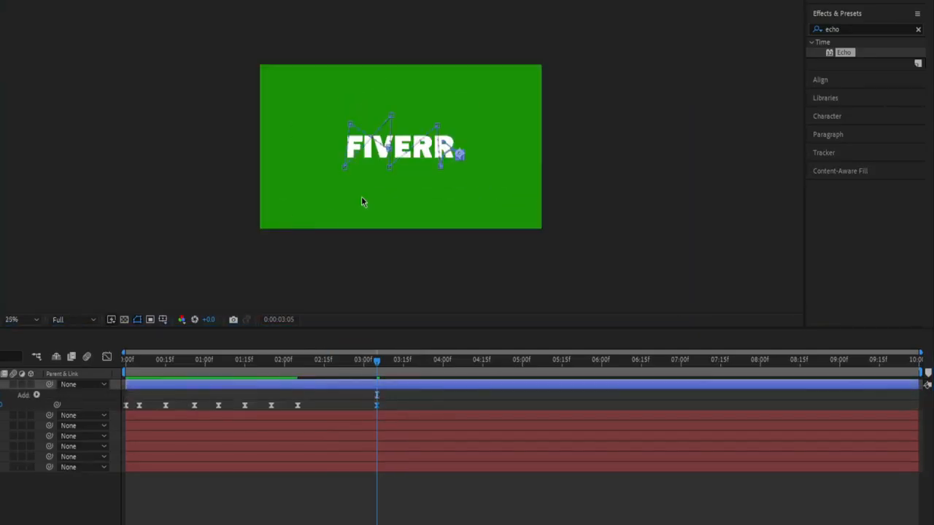
{"action": "left_click", "coordinate": [361, 197]}
{"action": "scroll", "coordinate": [362, 197], "scroll_direction": "up", "scroll_amount": 1}
{"action": "left_click", "coordinate": [284, 363]}
{"action": "left_click", "coordinate": [296, 375]}
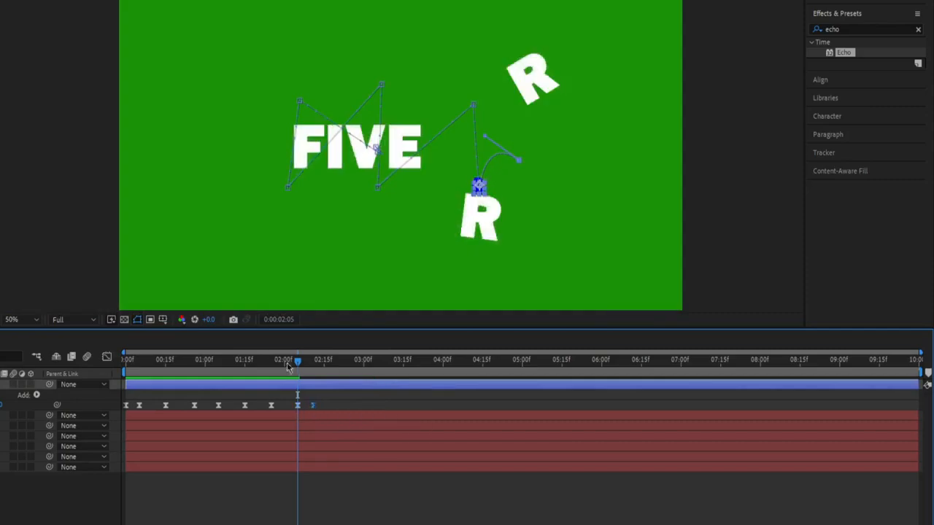
{"action": "left_click_drag", "start_coordinate": [286, 363], "coordinate": [324, 367]}
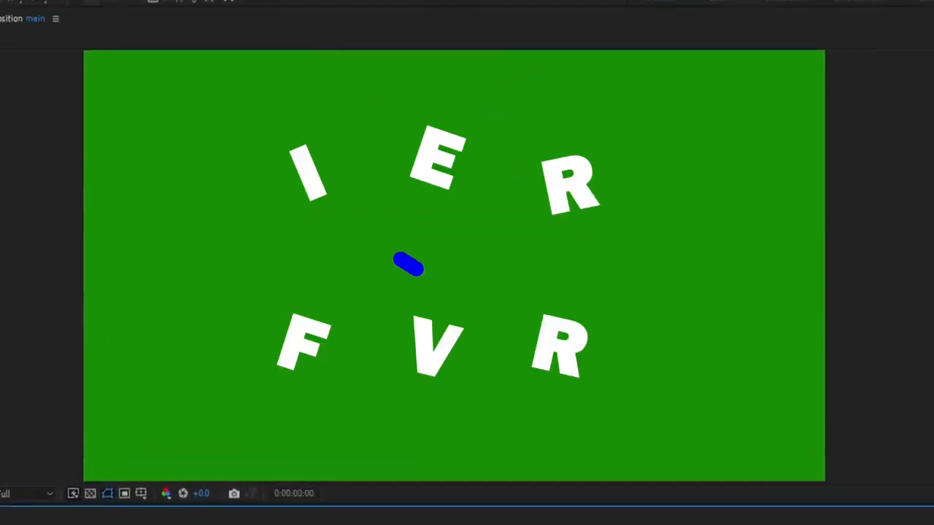